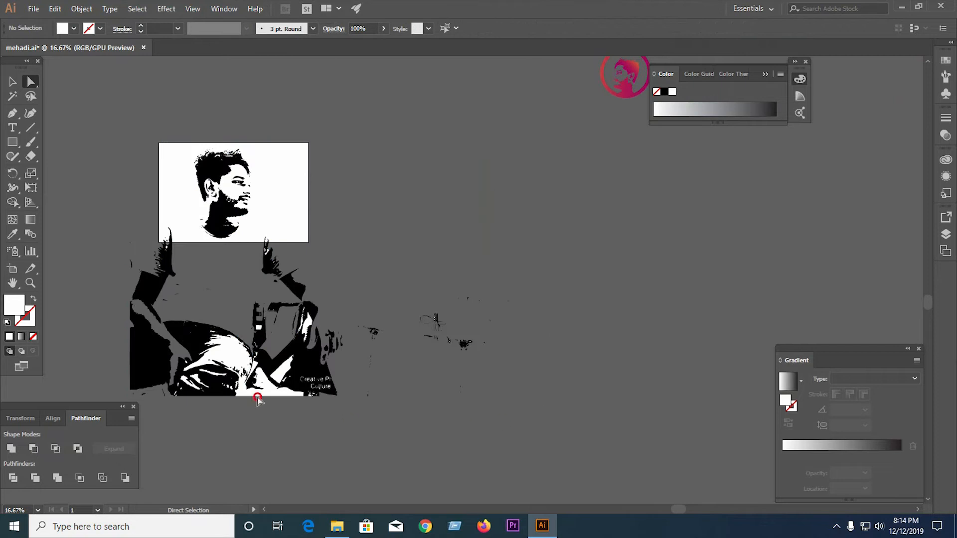
Step: Delete the traced arms, legs and specks outside the artboard, plus the small sliver beside the back of the neck
left_click_drag(89, 245, 91, 246)
key("Delete")
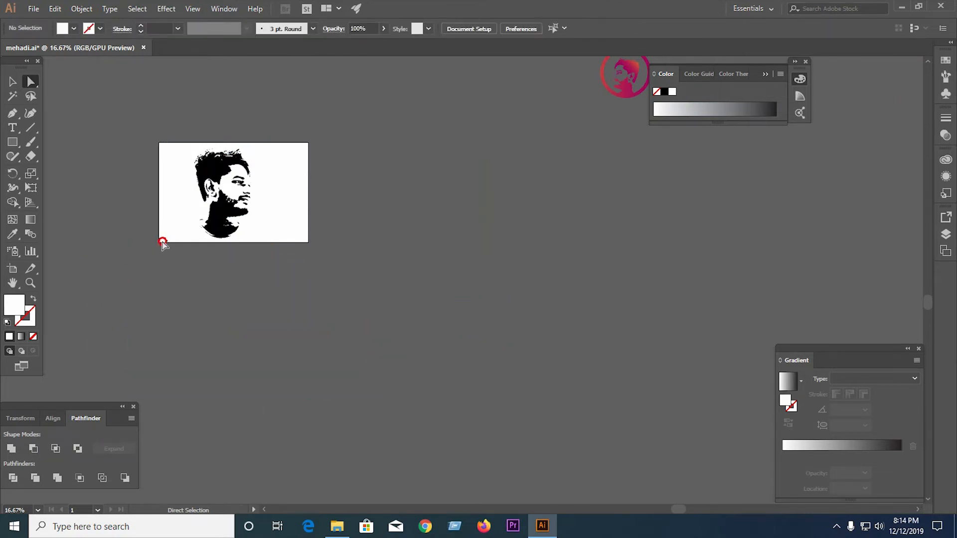
scroll(200, 210, "up", 7)
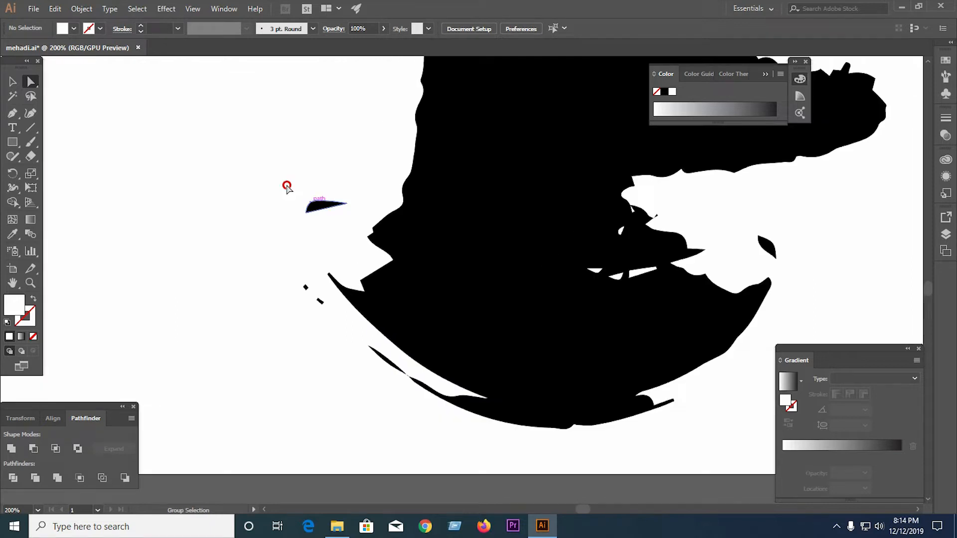
left_click(327, 204)
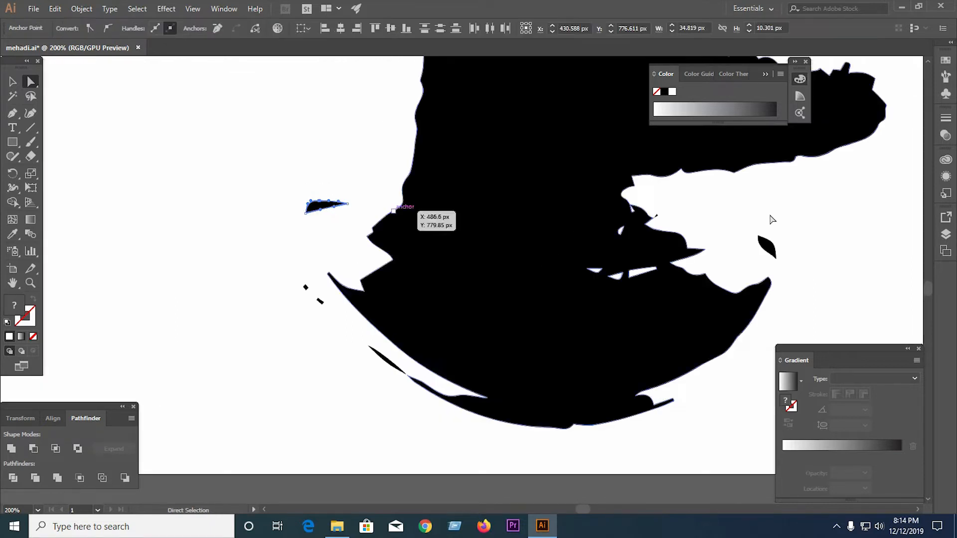
key("Delete")
Step: Select the whole portrait group and change its fill to red E52929
left_click(13, 84)
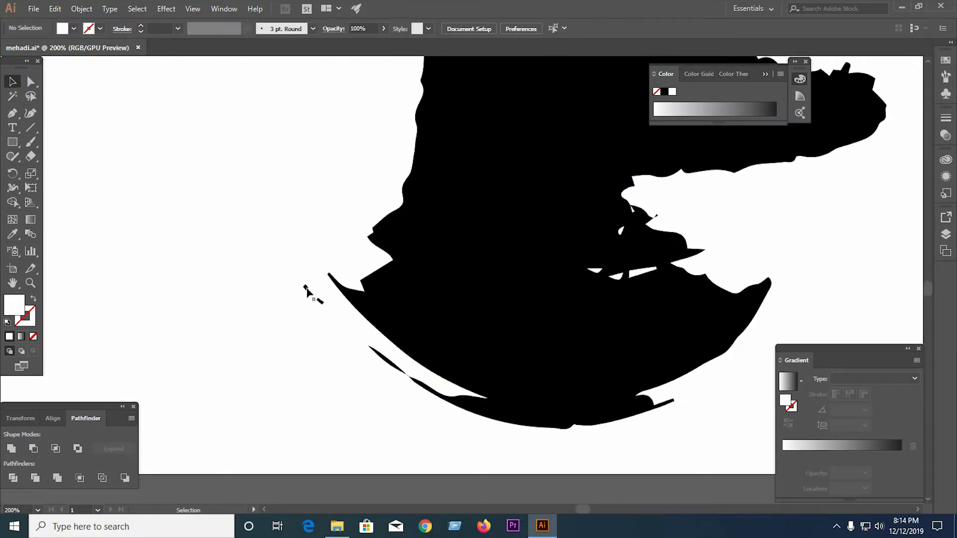
left_click(321, 302)
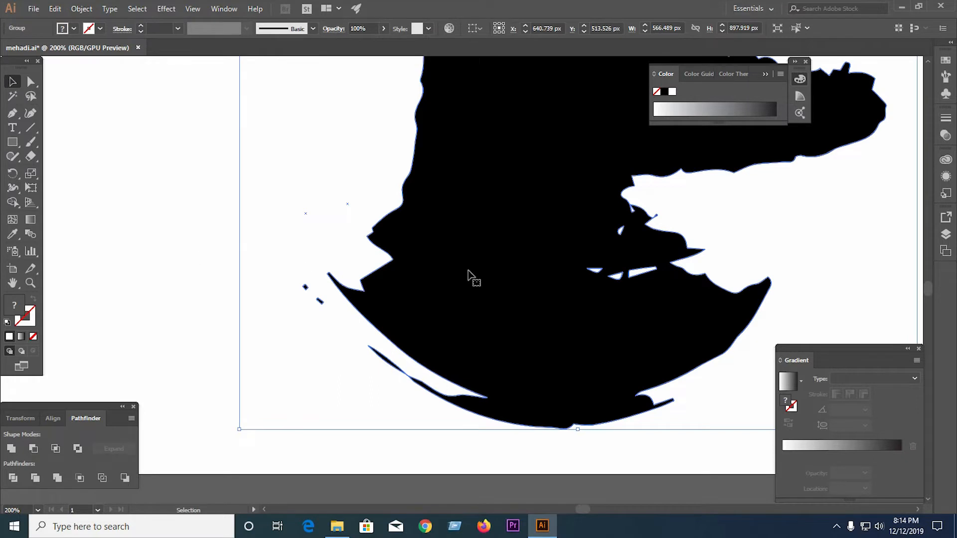
scroll(449, 273, "down", 5)
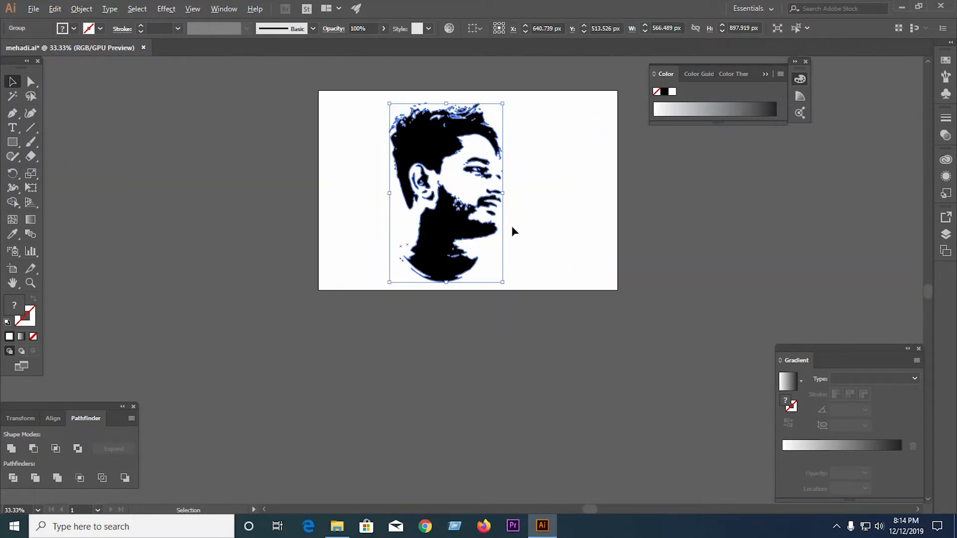
left_click(504, 120)
key("ctrl+equal")
left_click_drag(302, 120, 564, 377)
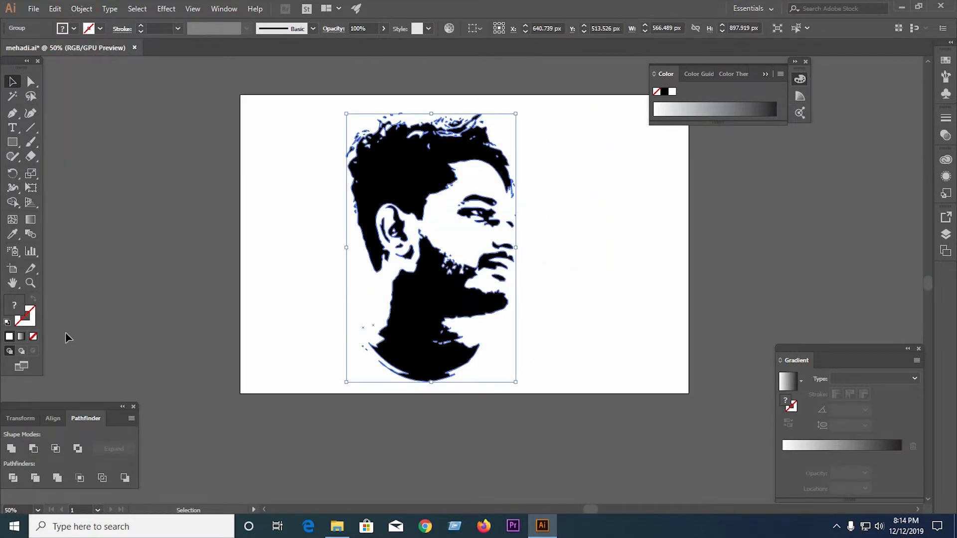
left_click(33, 337)
double_click(13, 315)
left_click(446, 197)
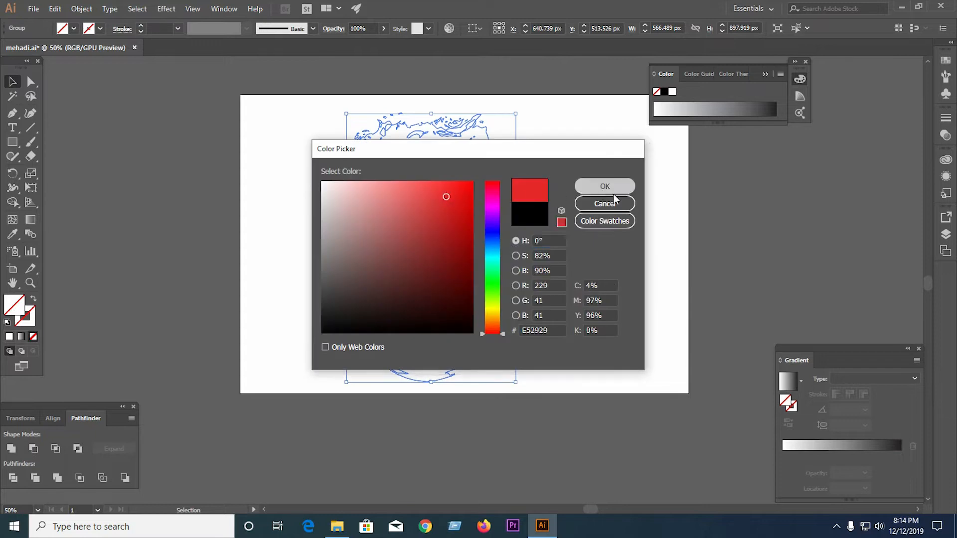
left_click(609, 188)
left_click(573, 200)
Step: Ungroup the red portrait and release its compound paths into separate shapes
scroll(471, 214, "up", 5)
left_click(509, 206)
right_click(500, 208)
left_click(537, 295)
left_click(535, 294)
left_click(500, 209)
key("ctrl+shift+a")
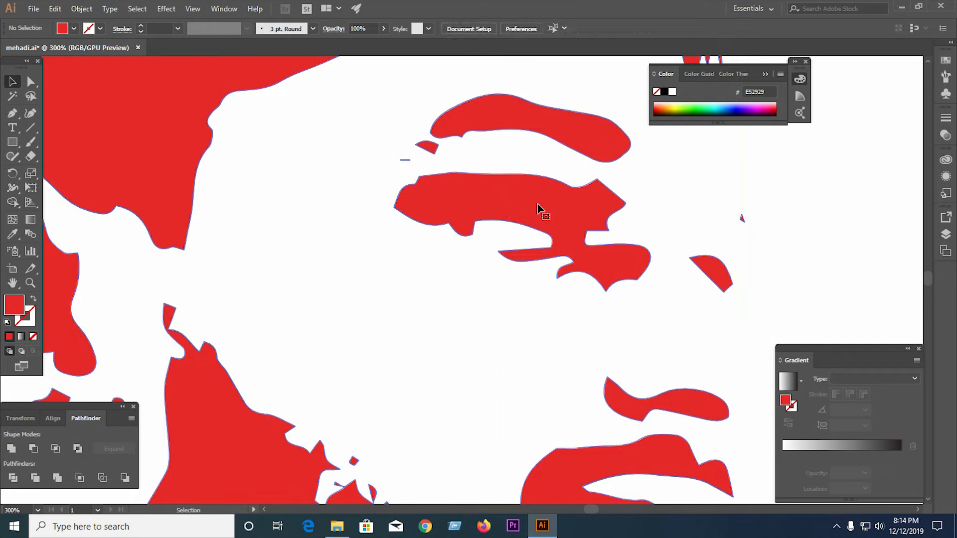
left_click(507, 212)
key("ctrl+0")
key("ctrl+a")
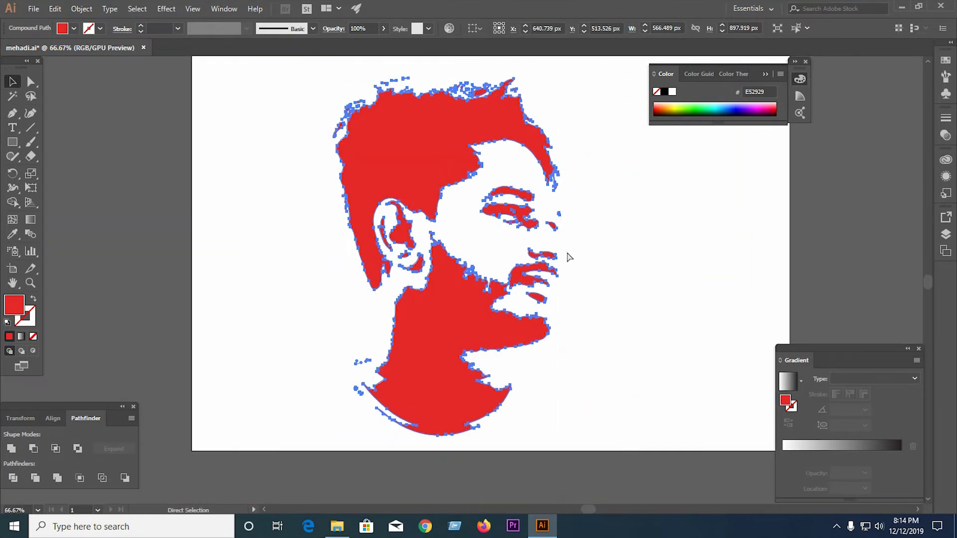
right_click(415, 209)
left_click(445, 234)
Step: Delete the loose red shapes that cover the white highlights inside the ear
scroll(445, 233, "up", 5)
left_click(374, 274)
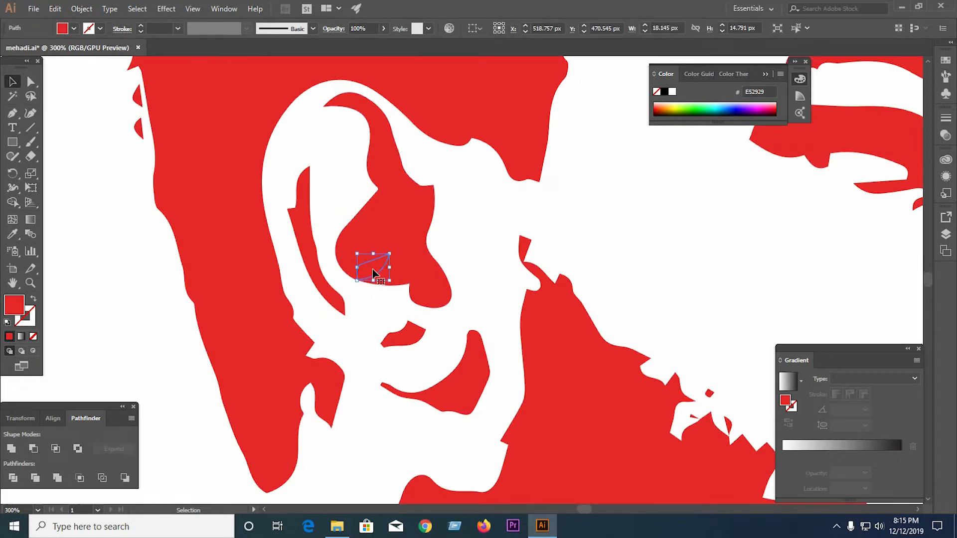
key("Delete")
left_click(374, 249)
key("Delete")
Step: Delete the loose red shapes that cover the white gaps in the upper hair
scroll(374, 249, "down", 6)
scroll(389, 192, "up", 4)
left_click(369, 210)
key("Delete")
left_click(491, 203)
key("Delete")
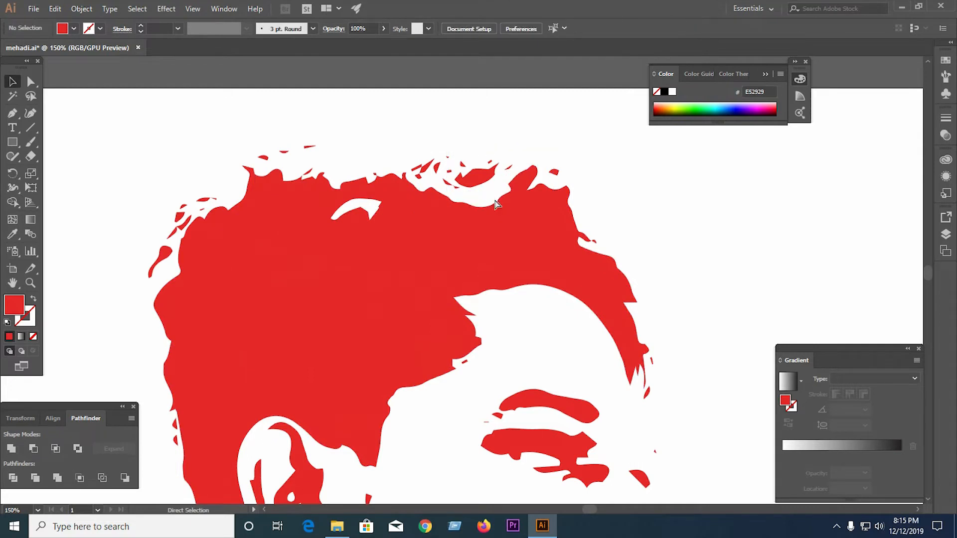
left_click(496, 204)
key("Delete")
Step: Delete the two loose red shapes that cover the white areas inside the eye
scroll(259, 189, "down", 2)
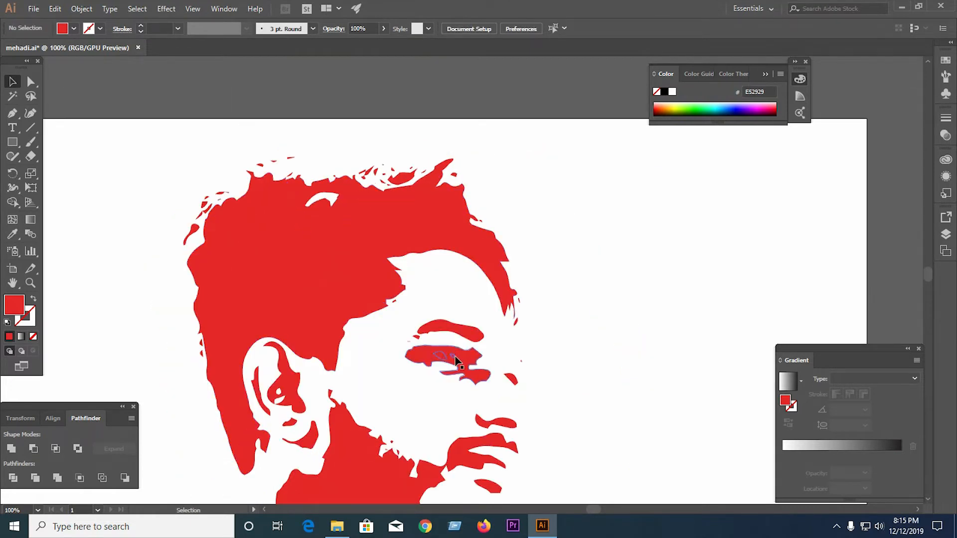
scroll(455, 360, "up", 5)
left_click(391, 351)
key("Delete")
left_click(451, 357)
key("Delete")
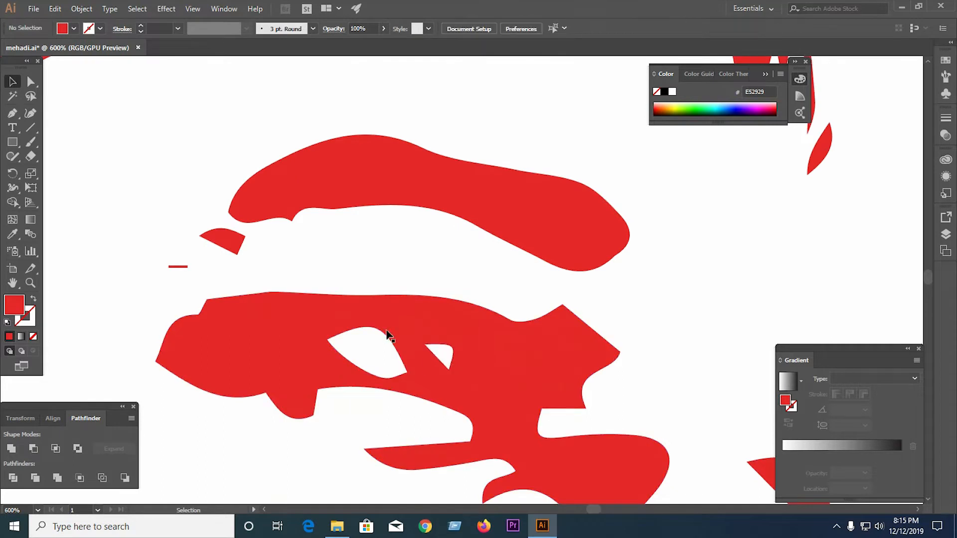
Step: Draw a closed Pen shape over the left end of the eyebrow, extending it into a tapered tail with pointed hair tips
left_click(13, 114)
left_click(343, 208)
left_click_drag(279, 225, 262, 241)
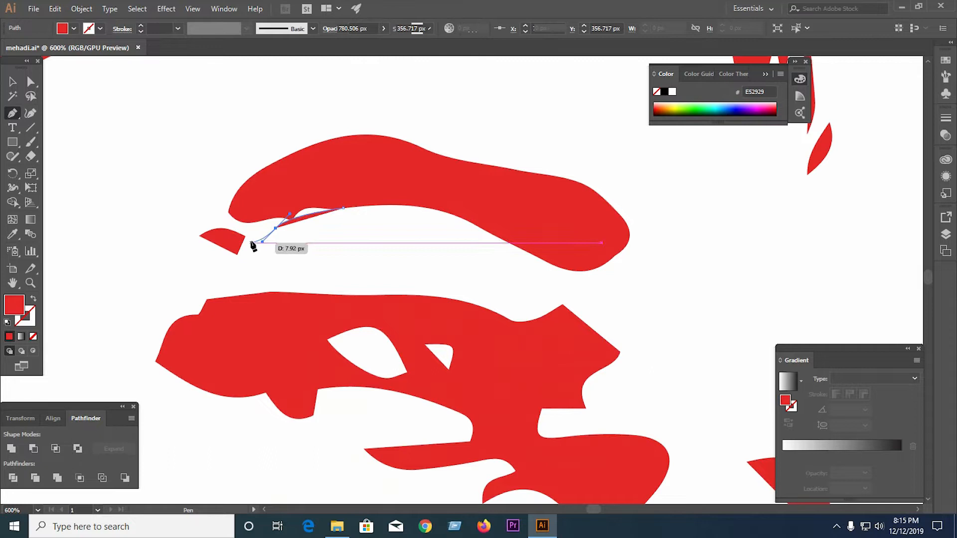
left_click_drag(218, 257, 186, 287)
left_click(218, 258)
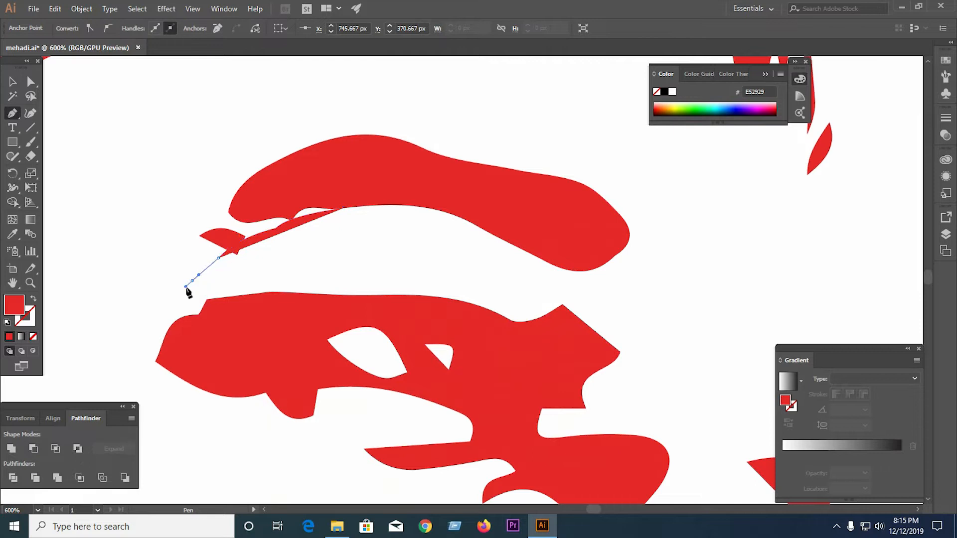
left_click(192, 281)
left_click_drag(215, 236, 233, 209)
left_click(214, 236)
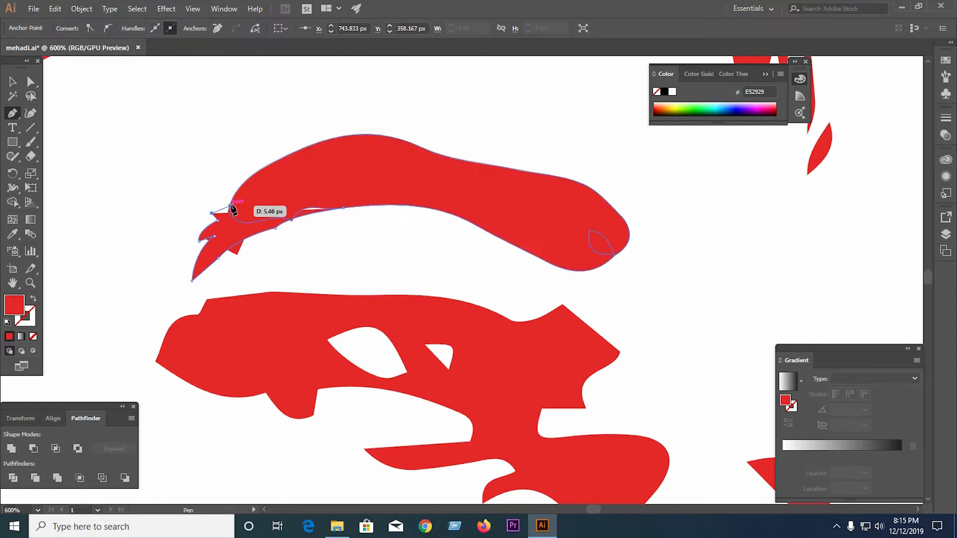
left_click_drag(262, 169, 293, 153)
left_click(318, 174)
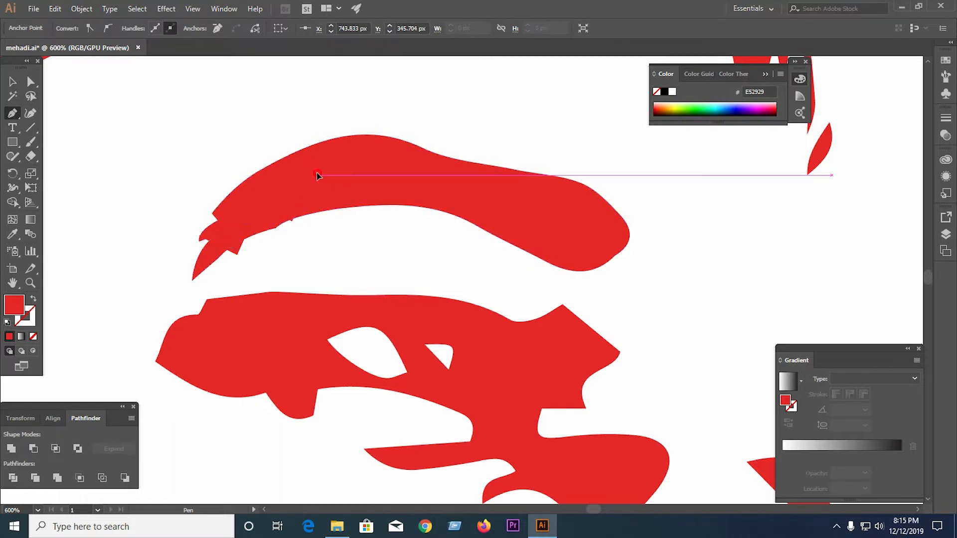
left_click(343, 208)
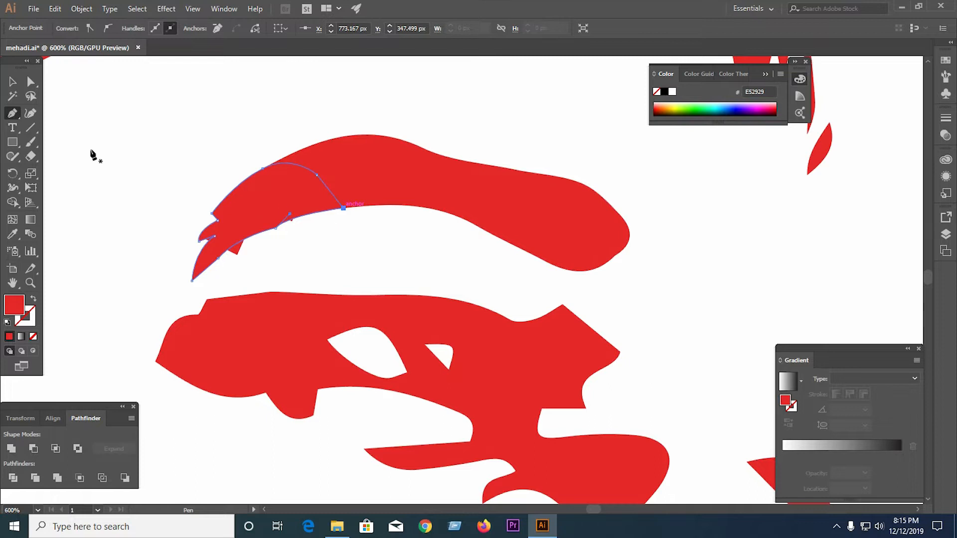
Step: Divide the overlapping eyebrow and tail shapes with Pathfinder, then ungroup the pieces
key("v")
left_click_drag(95, 148, 275, 263)
left_click(16, 485)
right_click(322, 186)
left_click(355, 272)
left_click(309, 243)
Step: Delete the leftover corner fragments protruding below the eyebrow's tail
left_click(238, 254)
key("Delete")
scroll(295, 227, "up", 5)
left_click(317, 202)
key("Delete")
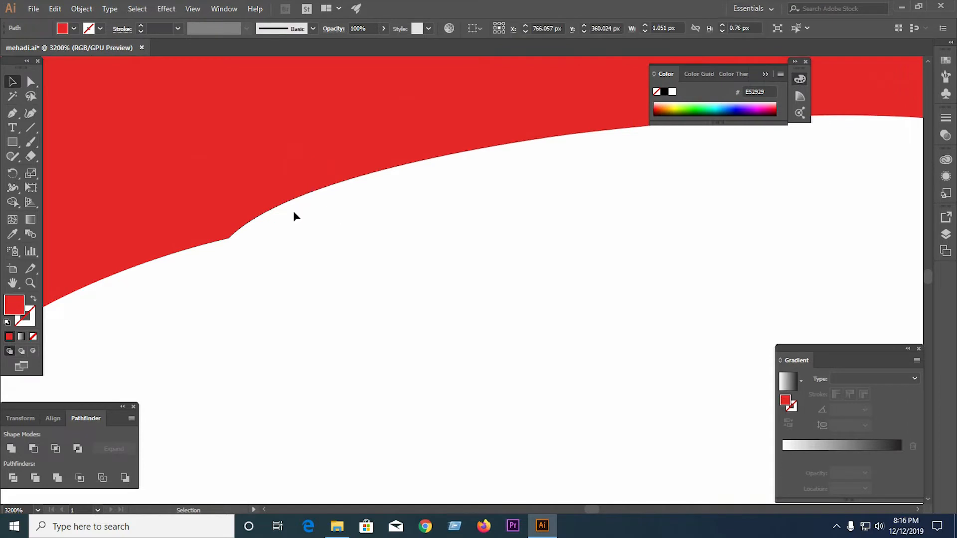
Step: Merge the remaining eyebrow and tail pieces into one shape with Pathfinder Unite
scroll(239, 249, "down", 7)
left_click_drag(253, 256, 254, 257)
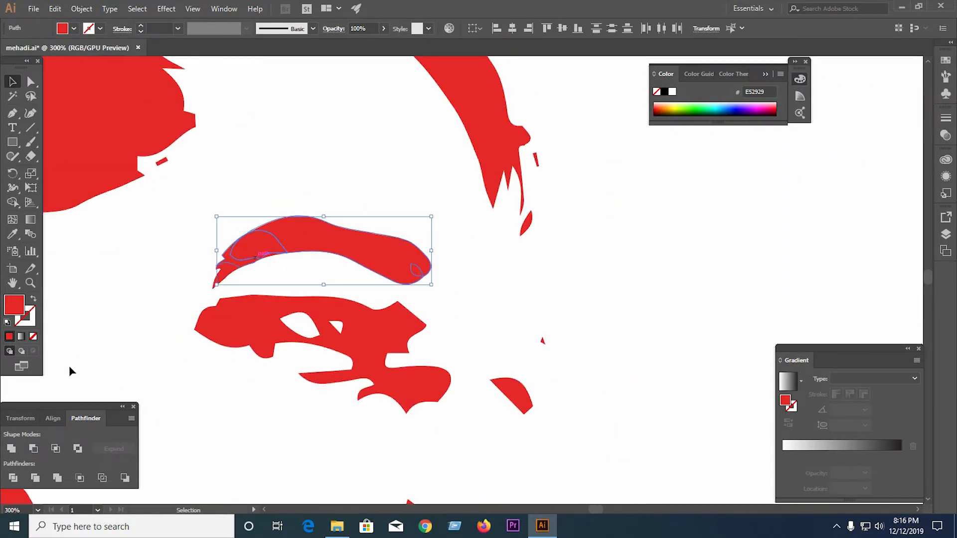
left_click(216, 282)
left_click_drag(196, 262, 252, 283)
left_click(12, 449)
left_click_drag(205, 253, 240, 280)
left_click(12, 449)
left_click(146, 277)
Step: Delete the tiny red speck above the bridge of the nose
left_click_drag(550, 346, 550, 346)
key("Delete")
scroll(553, 228, "down", 5)
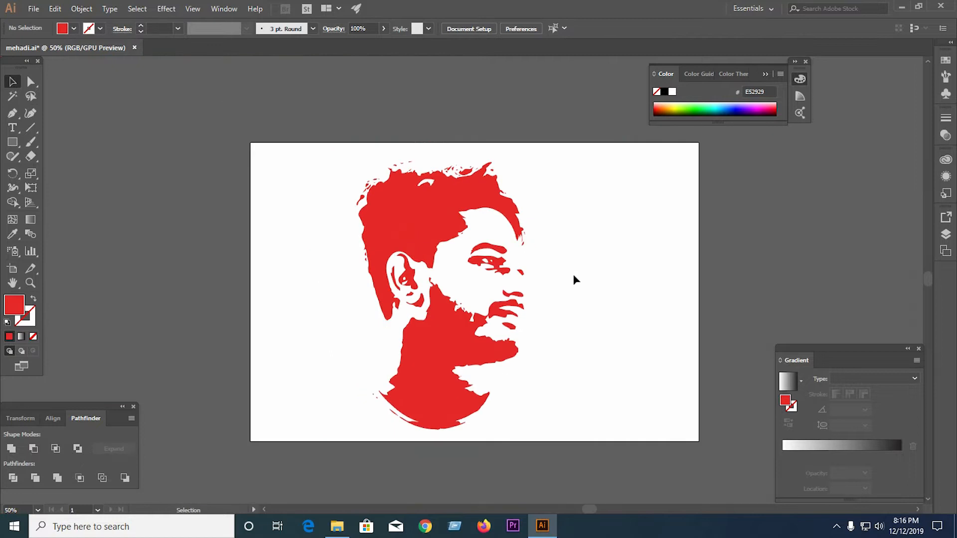
Step: Draw a short diagonal line across the eye shape and try to split off its lower-right lobe by ungrouping
scroll(524, 267, "up", 4)
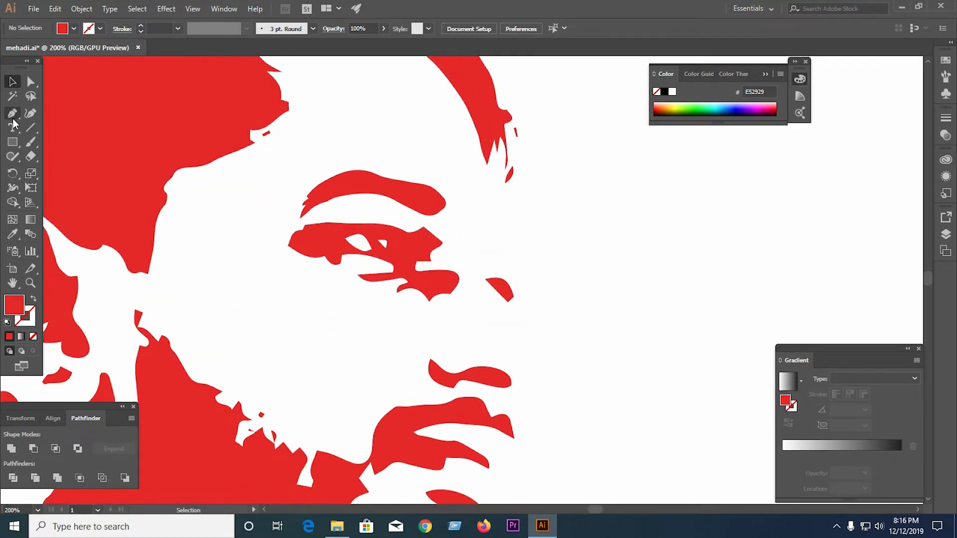
left_click_drag(416, 268, 396, 286)
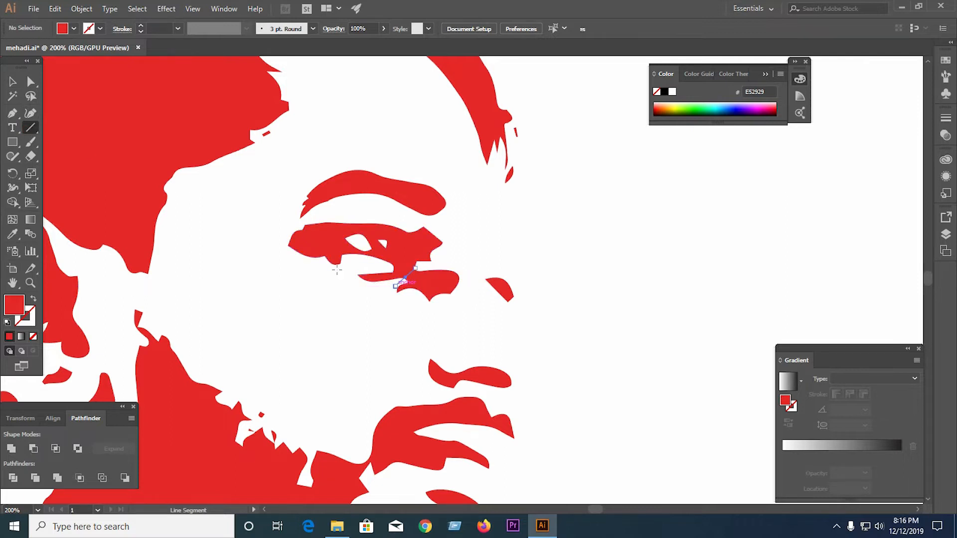
key("v")
left_click(454, 285, "shift")
right_click(390, 252)
left_click(464, 339)
left_click(434, 284)
right_click(434, 285)
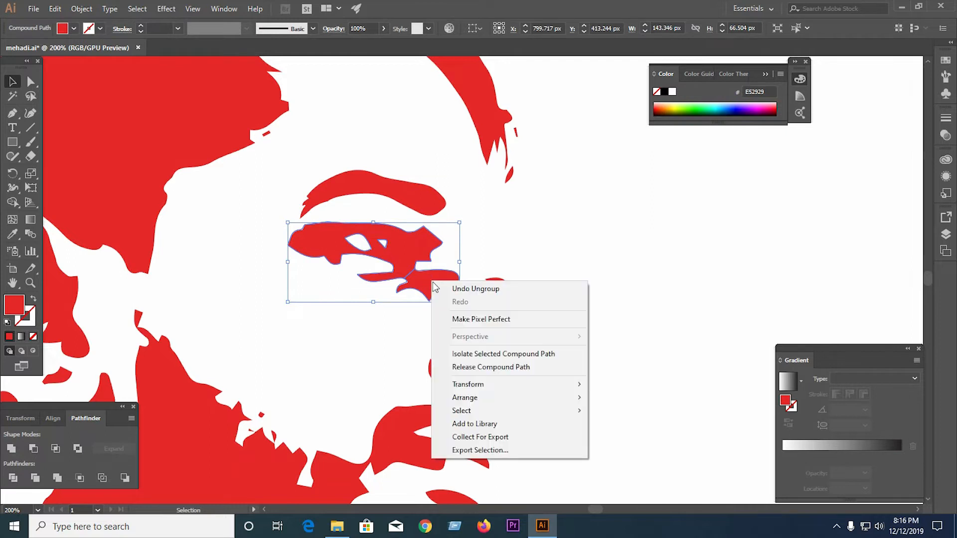
Step: Try again to divide the eye shape along the diagonal line with Pathfinder Divide and ungroup the pieces
left_click_drag(416, 370, 278, 254)
left_click(13, 479)
right_click(402, 264)
left_click(415, 273)
left_click(441, 295)
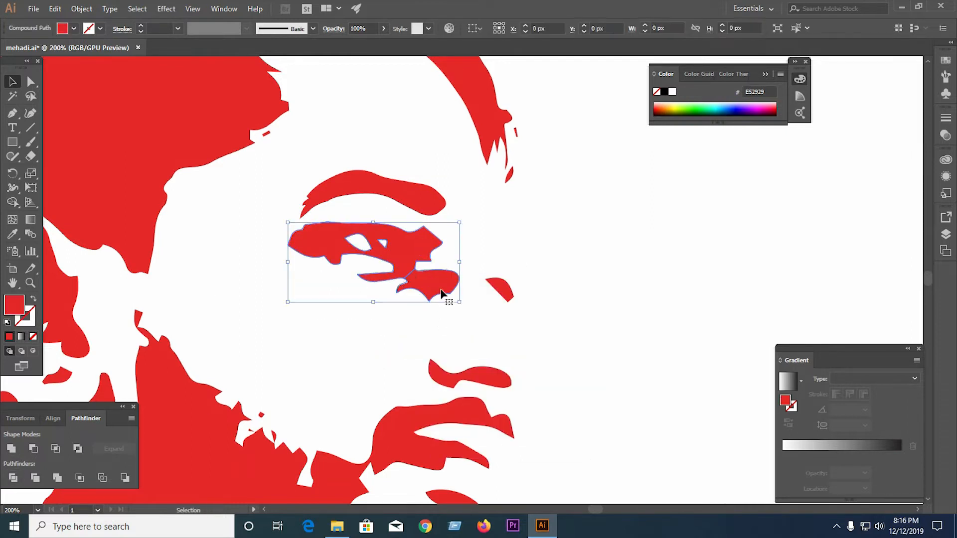
scroll(439, 278, "up", 2)
right_click(435, 289)
left_click(403, 352)
left_click_drag(403, 352, 306, 249)
left_click(10, 480)
right_click(371, 274)
left_click(399, 362)
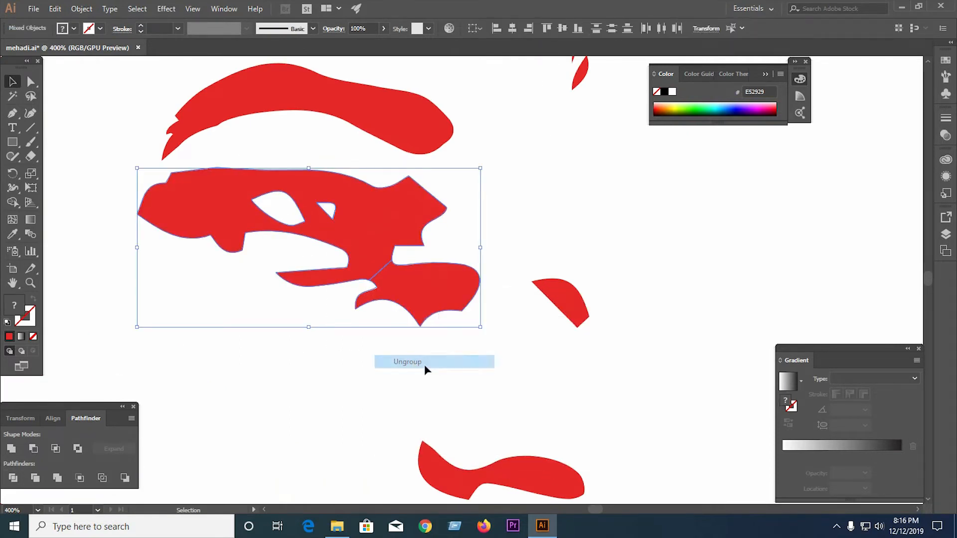
left_click(301, 348)
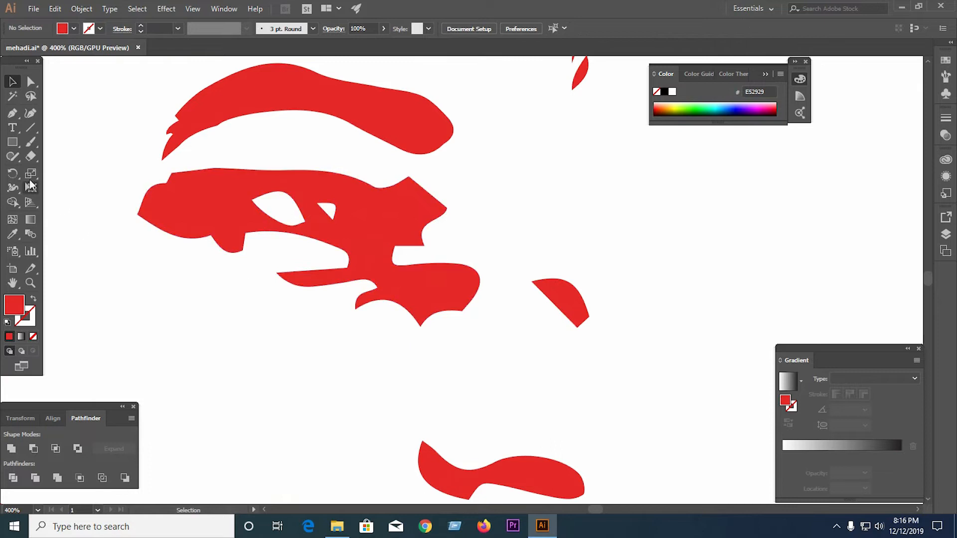
Step: Erase the lower-right lobe of the eye shape with the Eraser tool
left_click(29, 145)
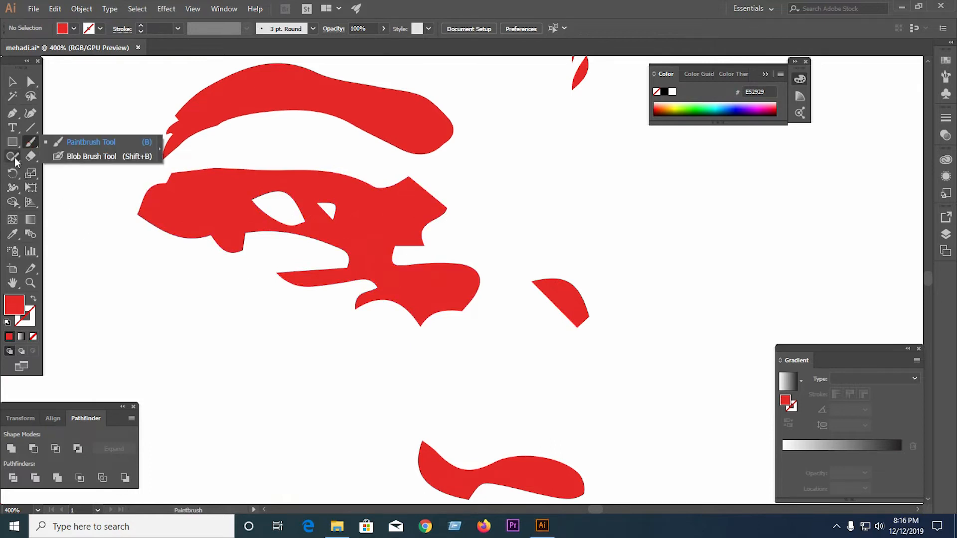
left_click(29, 159)
left_click(75, 156)
mouse_move(496, 265)
left_mouse_down()
mouse_move(469, 311)
mouse_move(407, 338)
mouse_move(466, 296)
mouse_move(487, 265)
mouse_move(446, 296)
mouse_move(347, 311)
mouse_move(442, 289)
mouse_move(476, 256)
mouse_move(370, 295)
mouse_move(429, 270)
left_mouse_up()
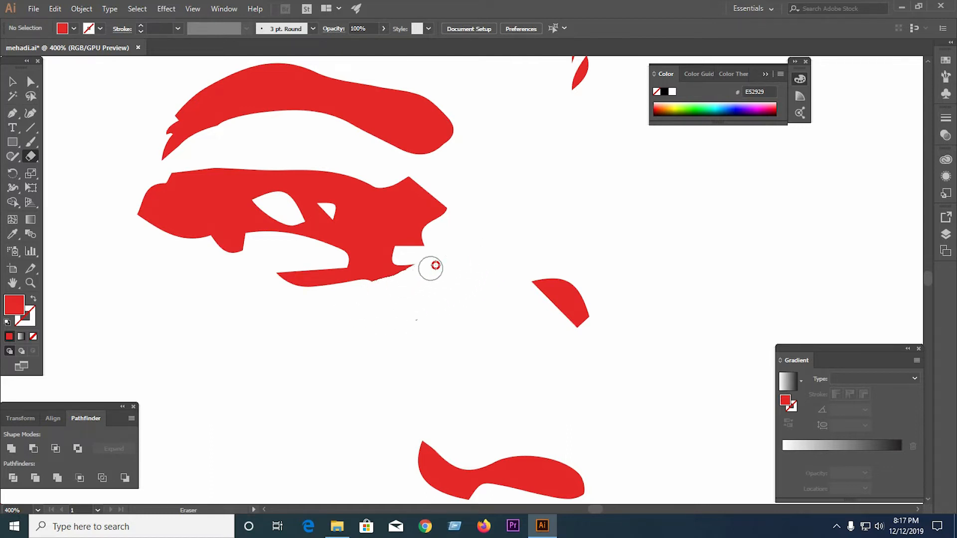
Step: Erase the jagged bumps along the upper edge of the chin with the Eraser tool
scroll(367, 372, "down", 6)
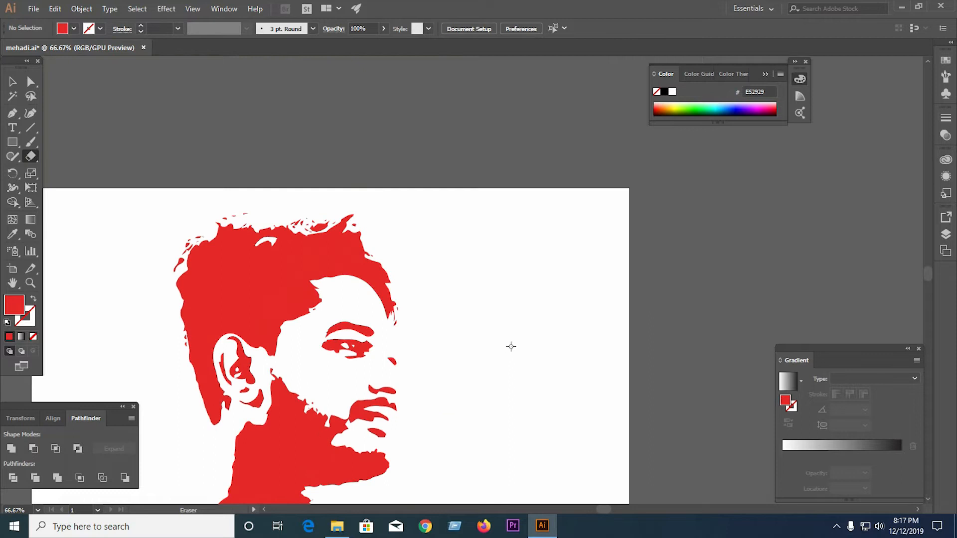
scroll(245, 441, "up", 5)
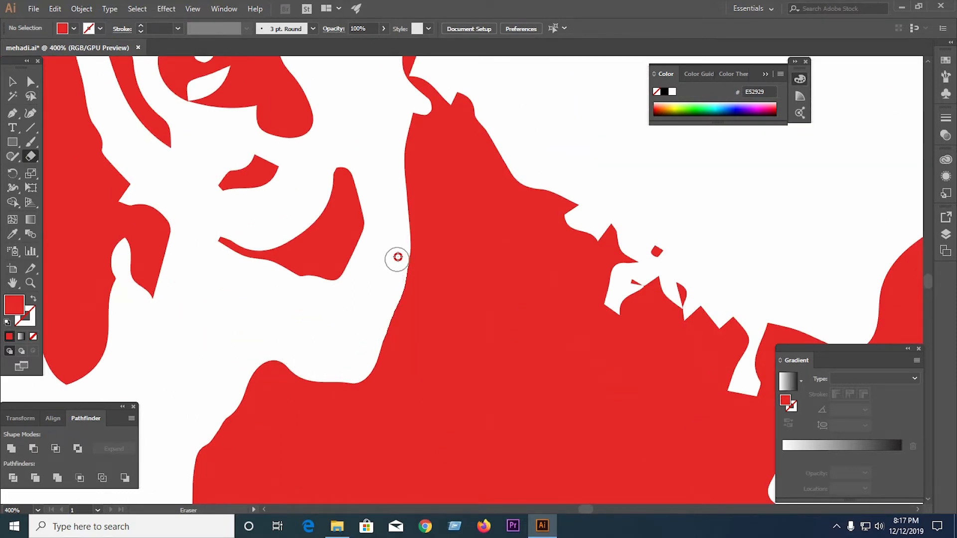
scroll(397, 263, "down", 7)
scroll(332, 369, "up", 5)
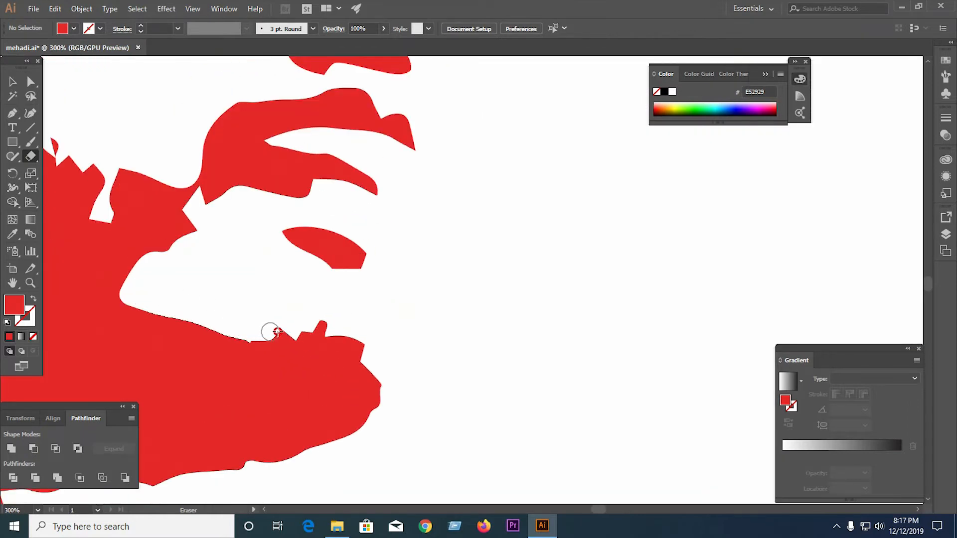
scroll(389, 365, "down", 5)
scroll(321, 401, "up", 2)
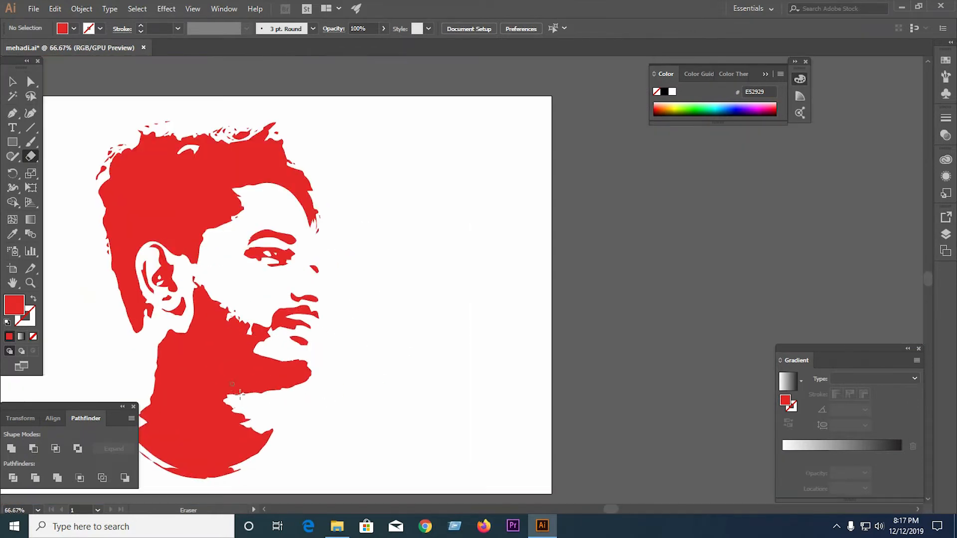
Step: Smooth the uneven outline along the back of the neck with the Eraser tool
scroll(324, 404, "up", 3)
scroll(334, 414, "down", 4)
scroll(277, 368, "up", 3)
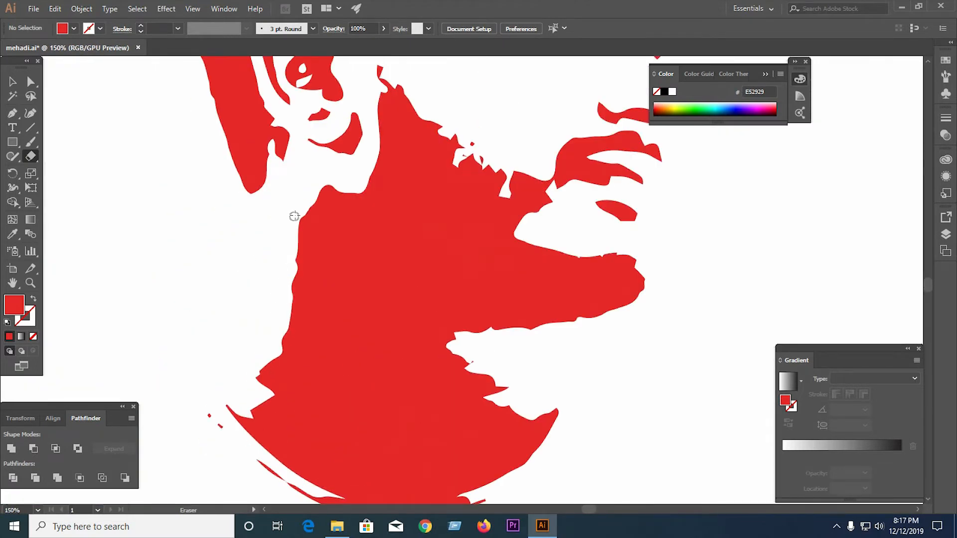
scroll(292, 218, "up", 3)
mouse_move(318, 187)
left_mouse_down()
mouse_move(301, 402)
mouse_move(289, 417)
left_mouse_up()
Step: Erase the loose fragments beside the collar and the ragged strip along the base of the neck
scroll(279, 404, "down", 6)
scroll(282, 448, "up", 4)
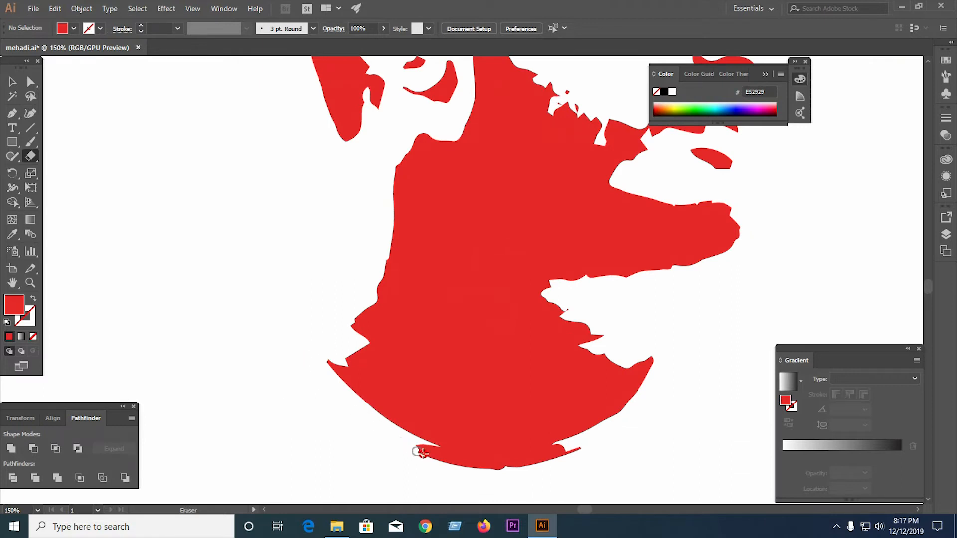
left_click_drag(413, 451, 523, 470)
left_click_drag(576, 453, 445, 461)
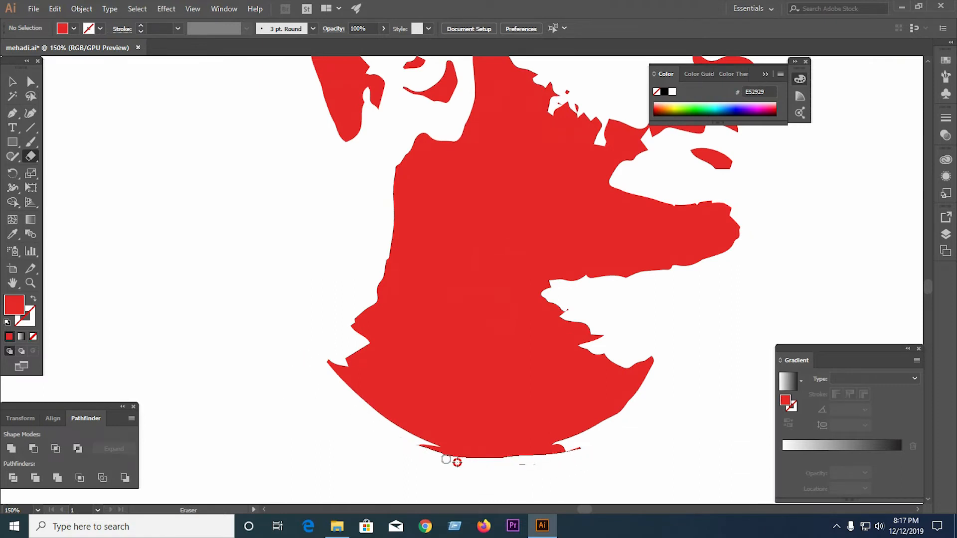
left_click_drag(544, 454, 426, 453)
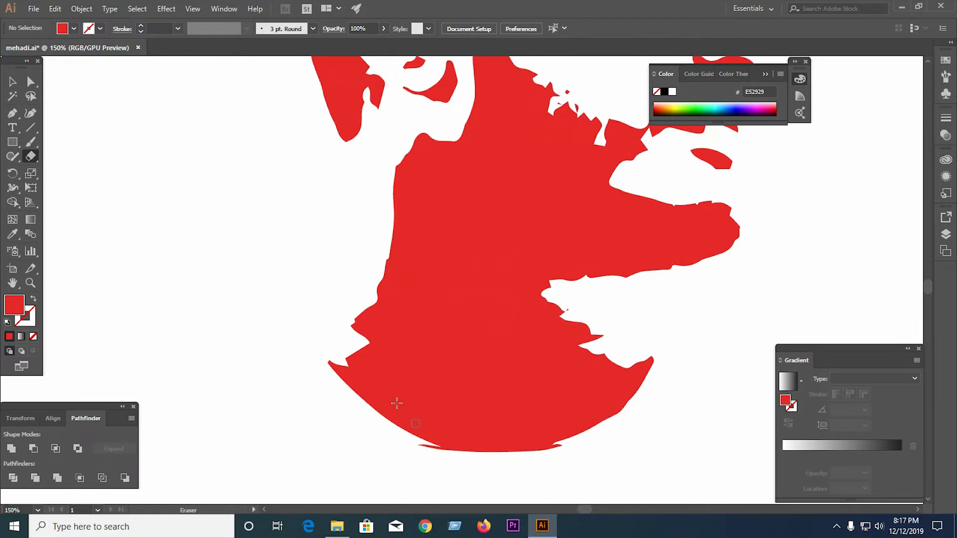
Step: Erase the protruding bumps on the lower back of the neck just above the shoulder
scroll(371, 321, "up", 3)
mouse_move(333, 290)
left_mouse_down()
mouse_move(250, 449)
mouse_move(359, 294)
mouse_move(381, 212)
left_mouse_up()
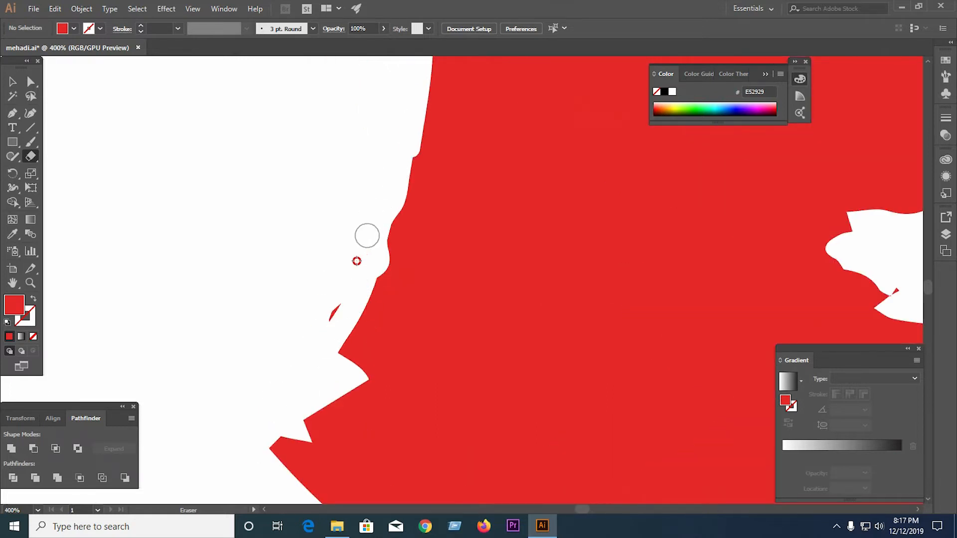
mouse_move(404, 172)
left_mouse_down()
mouse_move(383, 257)
mouse_move(326, 402)
mouse_move(284, 451)
mouse_move(297, 413)
left_mouse_up()
scroll(209, 325, "down", 5)
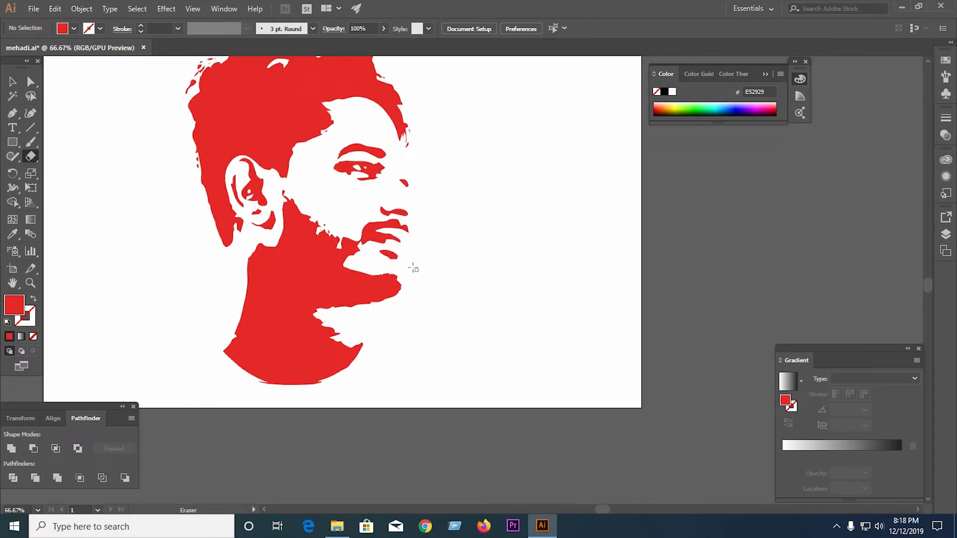
Step: Erase the stray speck near the temple hairline and the thin loose strands around the forehead hair tip
scroll(321, 135, "up", 4)
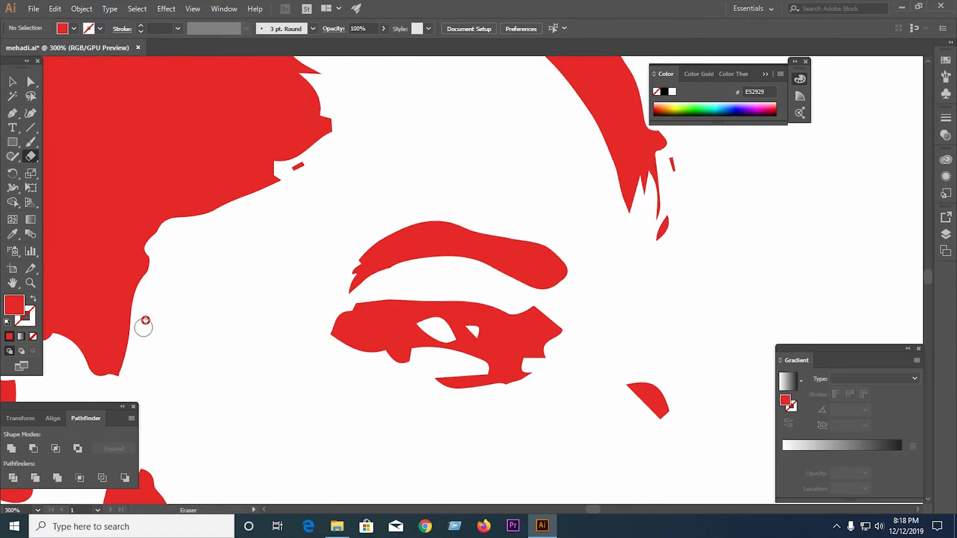
left_click_drag(319, 152, 348, 90)
scroll(327, 242, "down", 4)
scroll(379, 177, "up", 3)
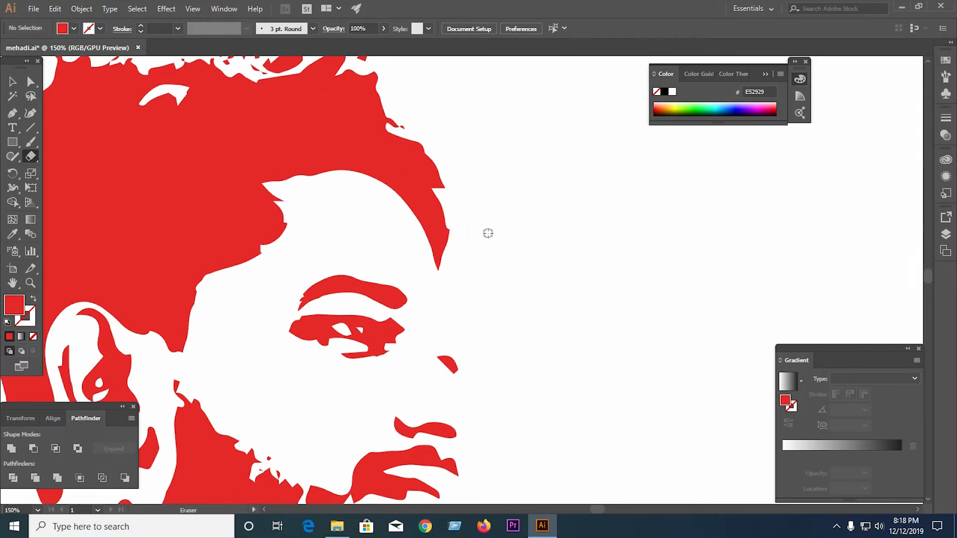
Step: Smooth the outer edge of the hair lock over the forehead and erase the small spike above it
scroll(486, 233, "up", 5)
left_click_drag(406, 171, 409, 209)
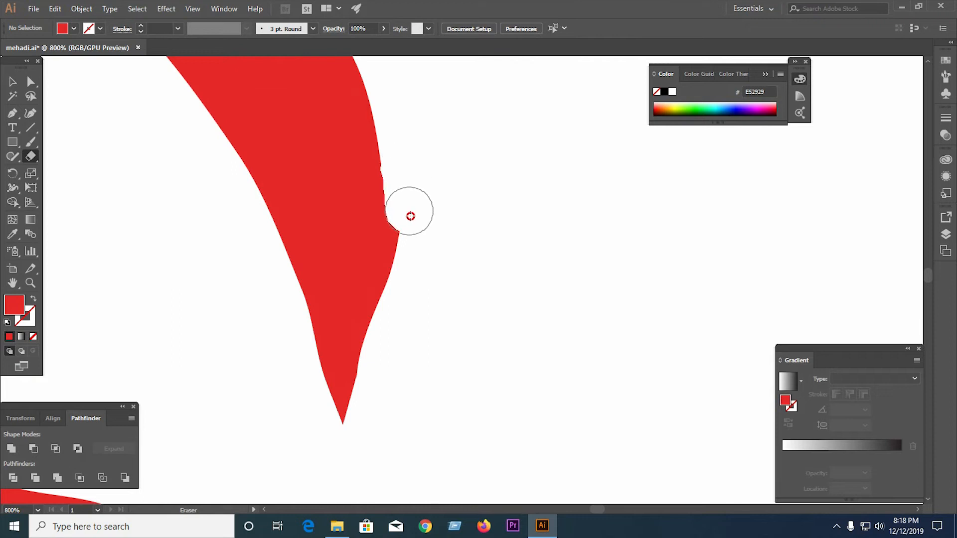
scroll(434, 321, "down", 9)
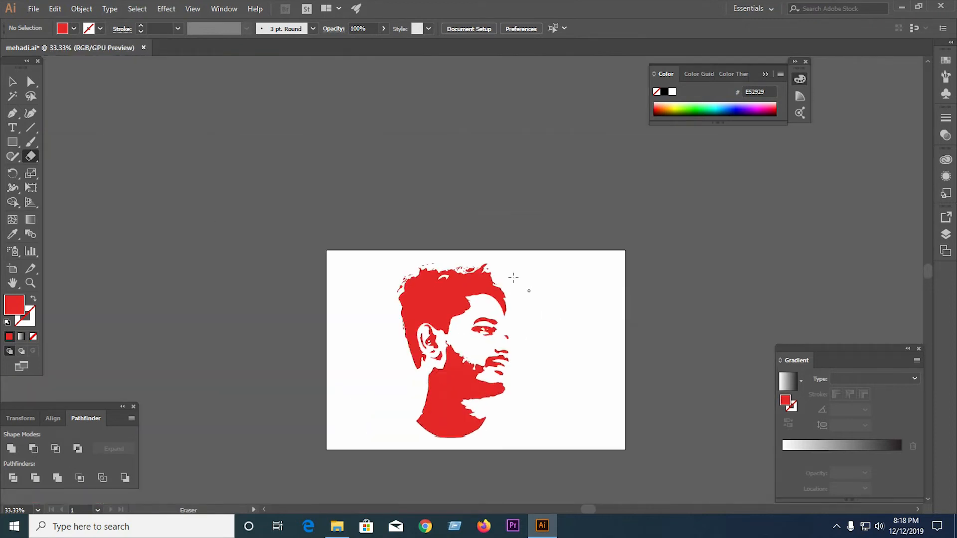
scroll(493, 272, "up", 4)
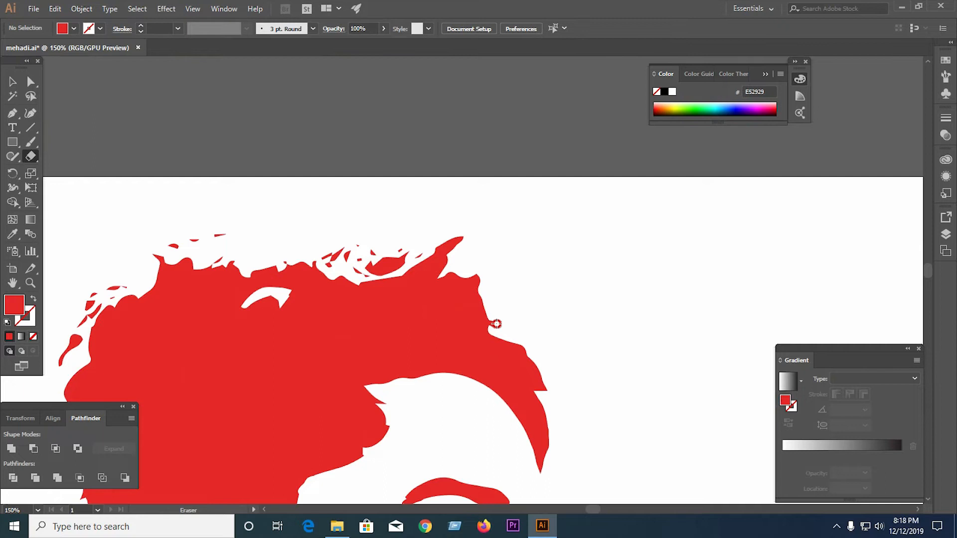
scroll(555, 297, "down", 3)
scroll(546, 265, "up", 4)
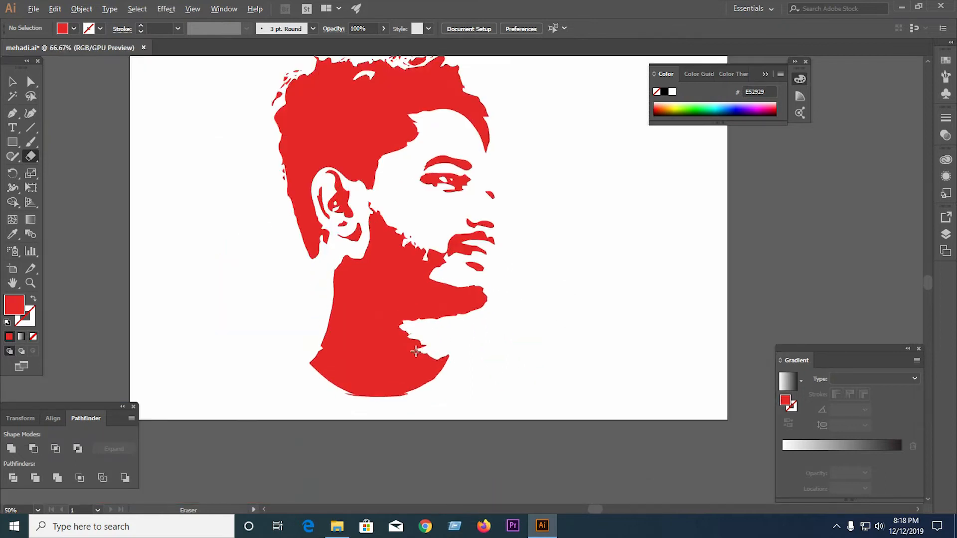
scroll(410, 306, "down", 3)
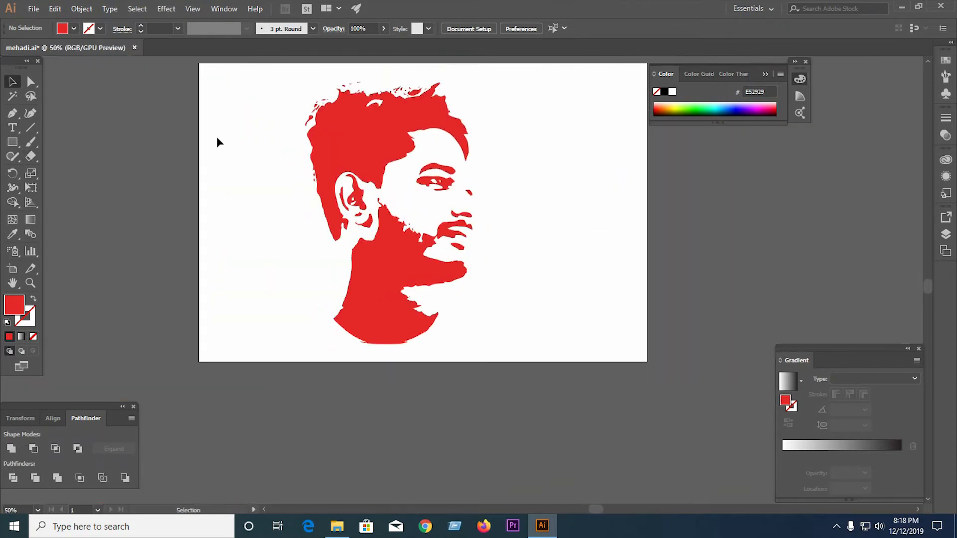
Step: Select the entire portrait, clear its fill and apply a uniform red fill of E81F1F
left_click_drag(490, 352, 493, 356)
left_click(543, 264)
left_click_drag(519, 317, 284, 90)
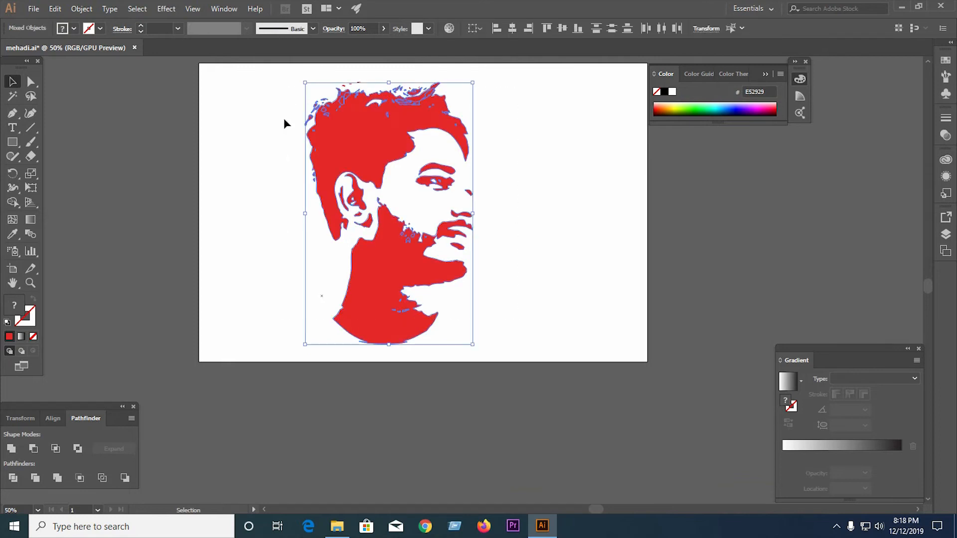
left_click(33, 337)
double_click(14, 305)
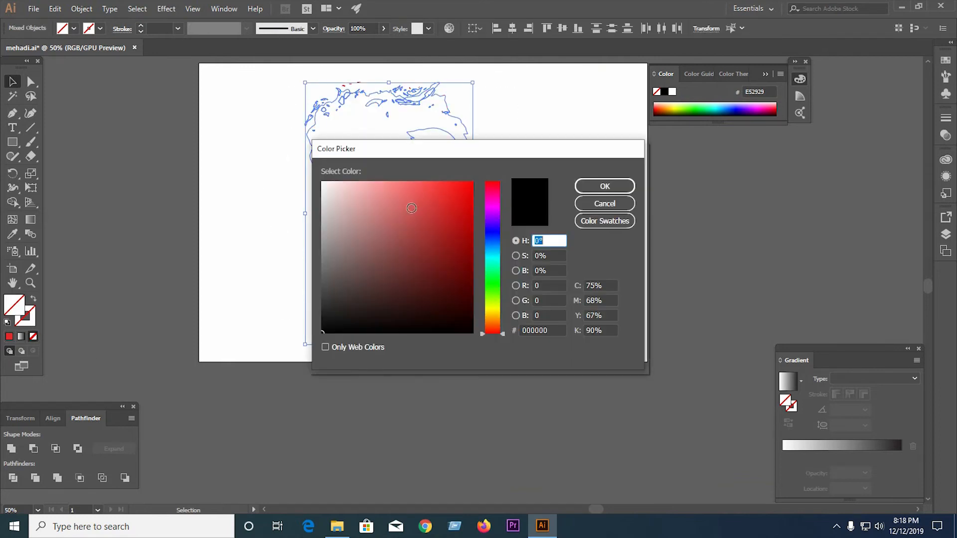
left_click(454, 193)
left_click(594, 186)
left_click(558, 168)
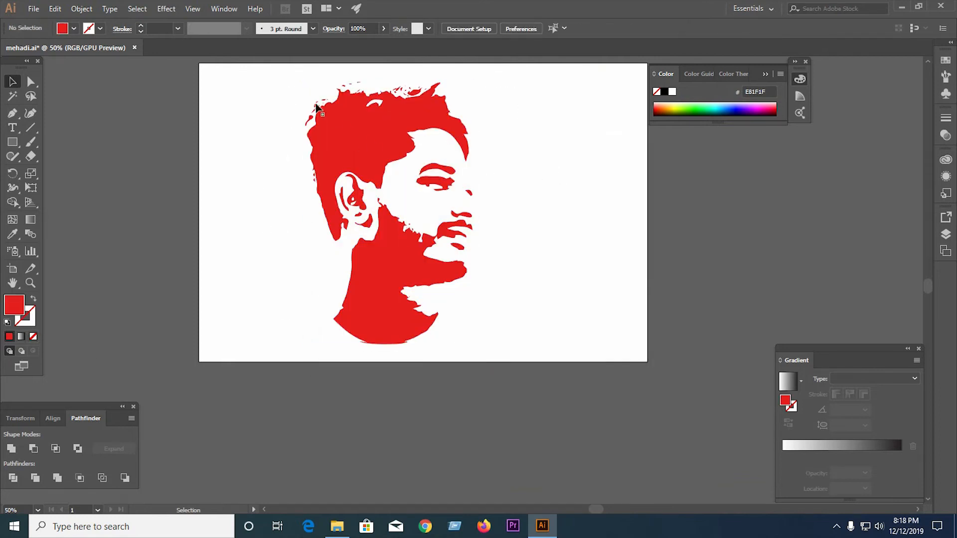
Step: Delete the red pieces that cover the white highlights inside the eye
left_click_drag(484, 339, 230, 363)
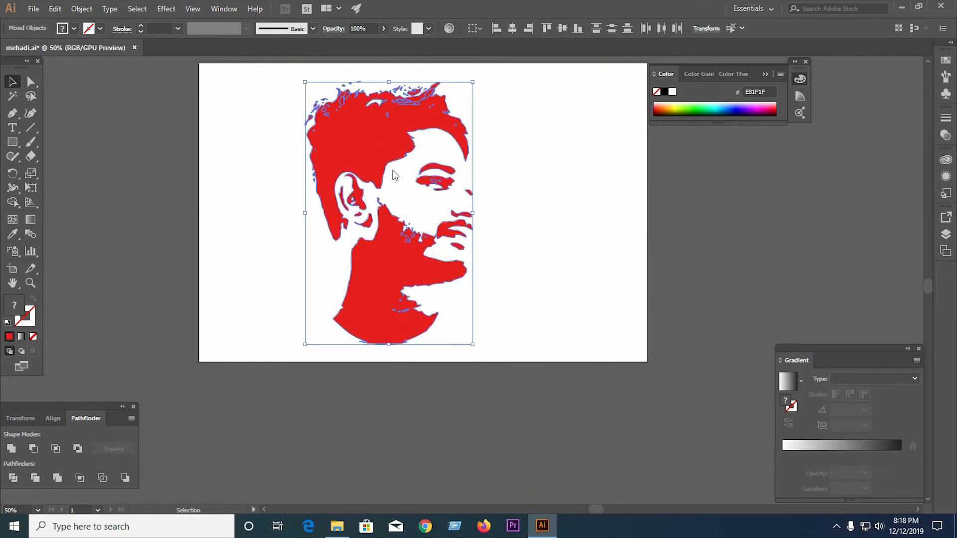
scroll(466, 186, "up", 6)
left_click(524, 199)
left_click(547, 194)
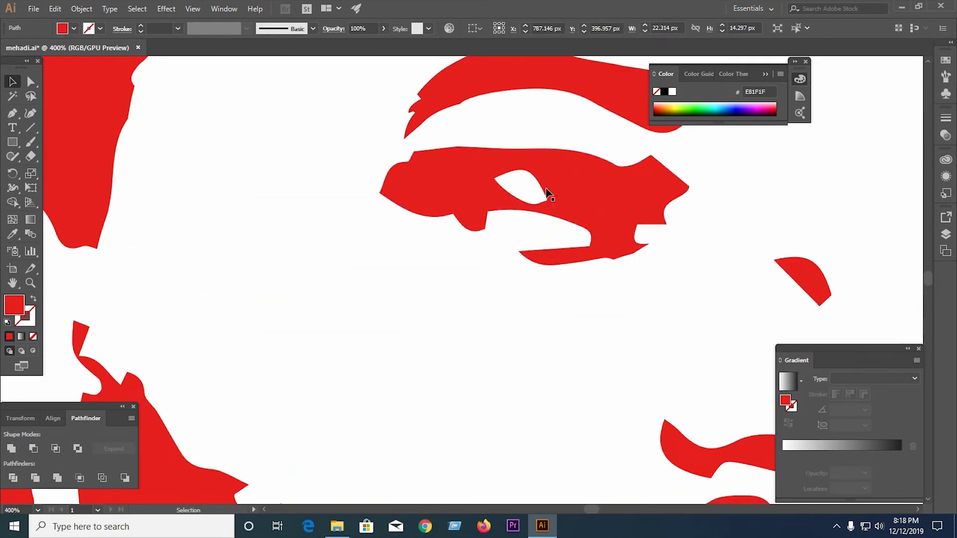
key("Delete")
key("ctrl+z")
key("Delete")
key("ctrl+1")
Step: Delete the red pieces filling the white gaps in the upper back part of the hair
scroll(311, 275, "down", 3)
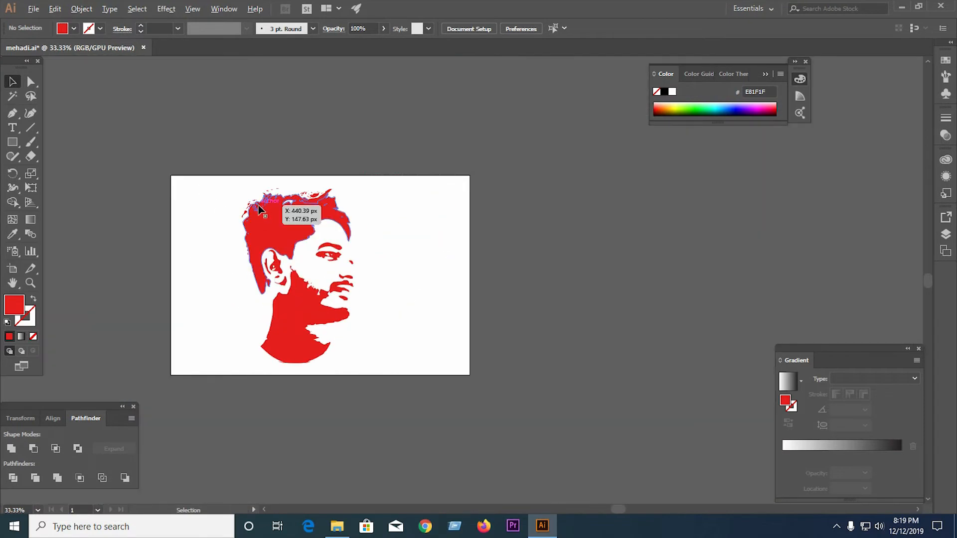
scroll(259, 209, "up", 5)
left_click(302, 189)
key("Delete")
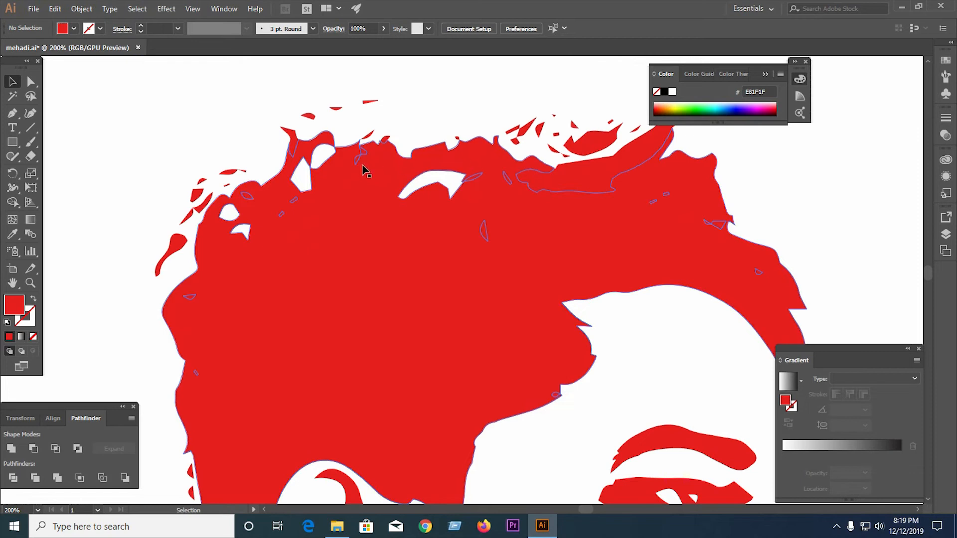
key("ctrl+minus")
key("ctrl+minus")
key("ctrl+minus")
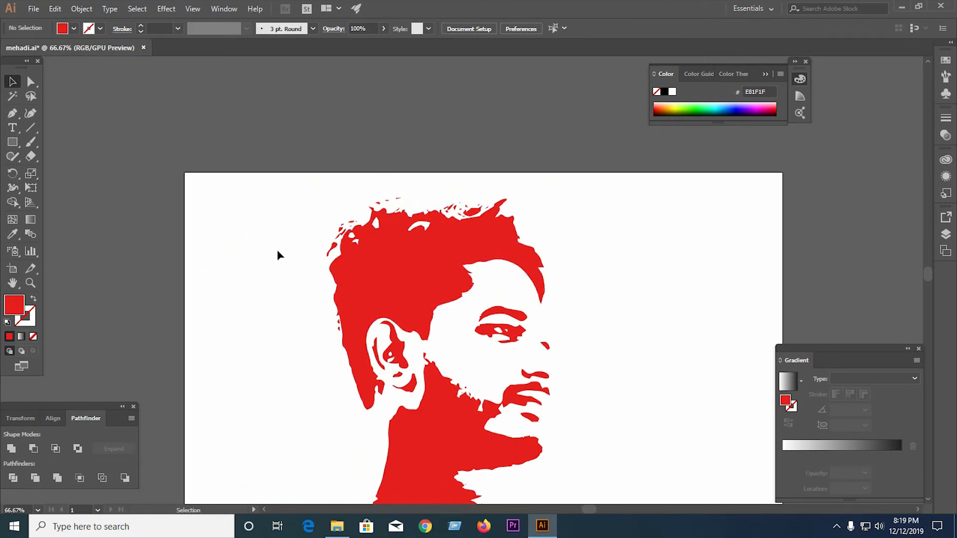
key("ctrl+plus")
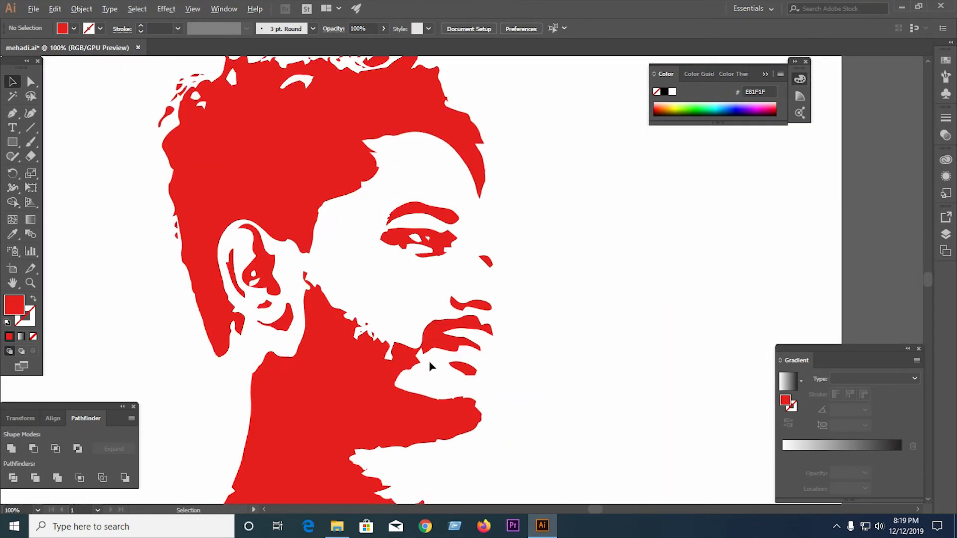
scroll(430, 367, "up", 3)
key("p")
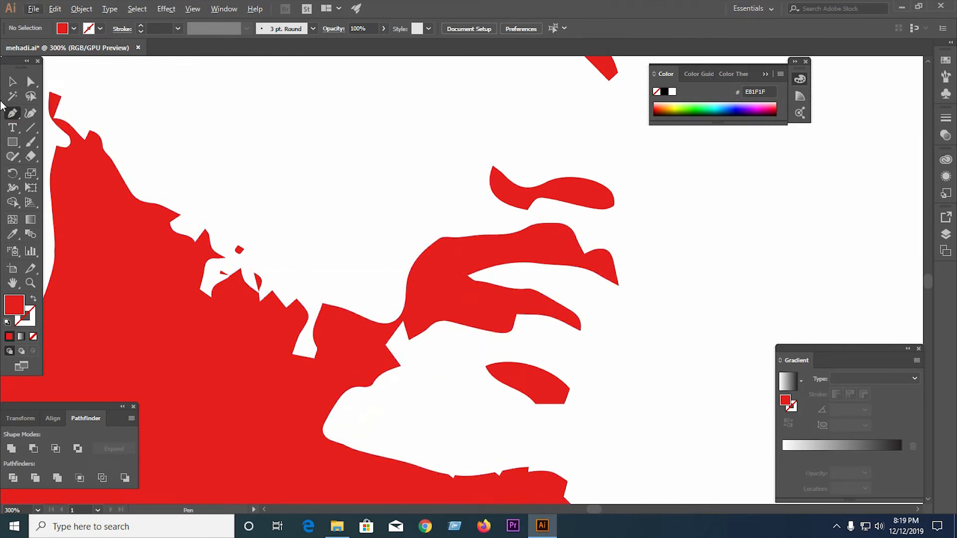
left_click(12, 96)
key("ctrl+0")
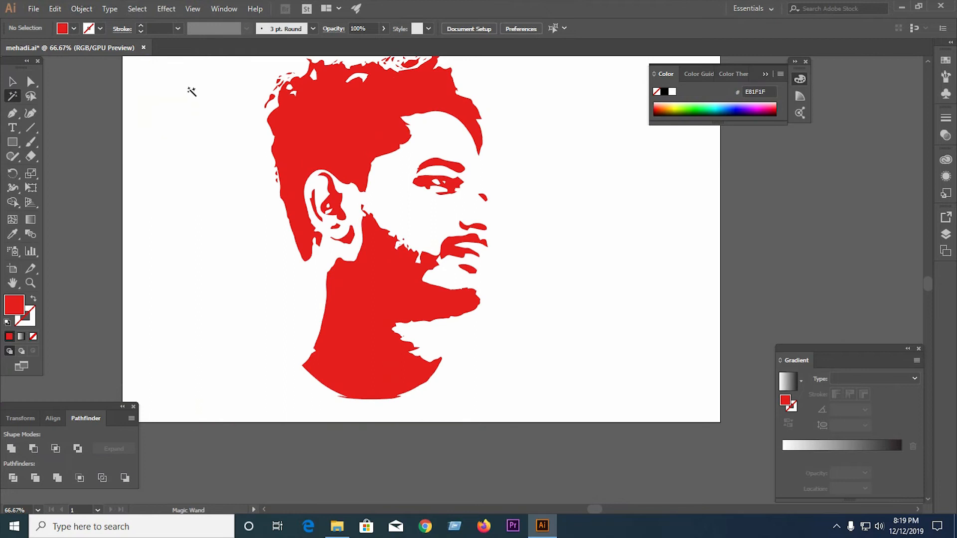
Step: Select all the portrait shapes and group them
scroll(323, 287, "down", 2)
left_click_drag(270, 150, 430, 340)
right_click(364, 288)
left_click(403, 361)
left_click(420, 313)
Step: Scale the portrait group down to about 248 × 388 px and place it near the middle of the artboard
mouse_move(380, 289)
left_mouse_down()
mouse_move(538, 283)
mouse_move(395, 293)
left_mouse_up()
left_click(464, 305)
scroll(399, 297, "down", 3)
left_click(400, 298)
left_click_drag(681, 202, 526, 289)
scroll(424, 282, "up", 2)
left_click(410, 235)
left_click(411, 274)
scroll(410, 274, "up", 2)
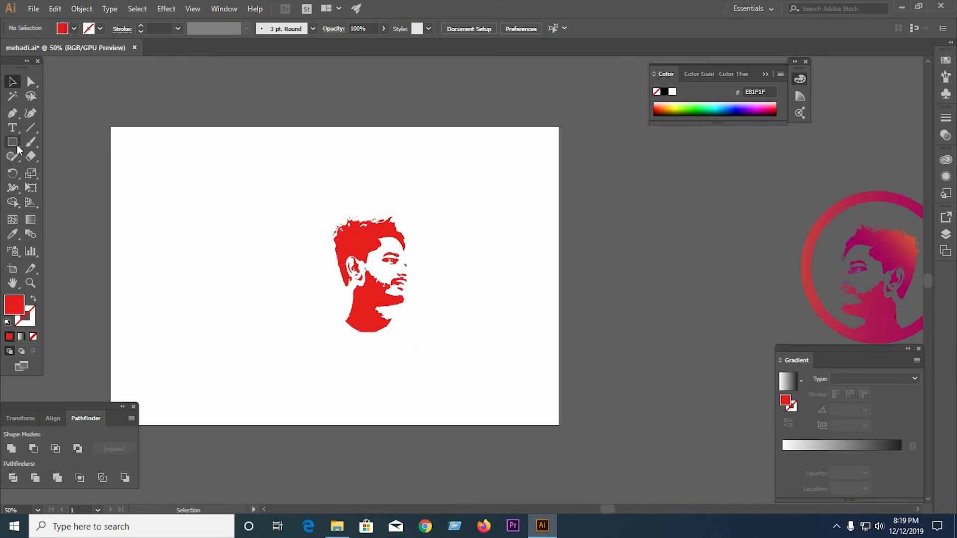
Step: Draw a circle about 471 px in diameter beside the portrait, with no fill and a 31 pt black stroke
left_click_drag(14, 149, 47, 169)
left_click_drag(231, 235, 232, 304)
left_click(33, 337)
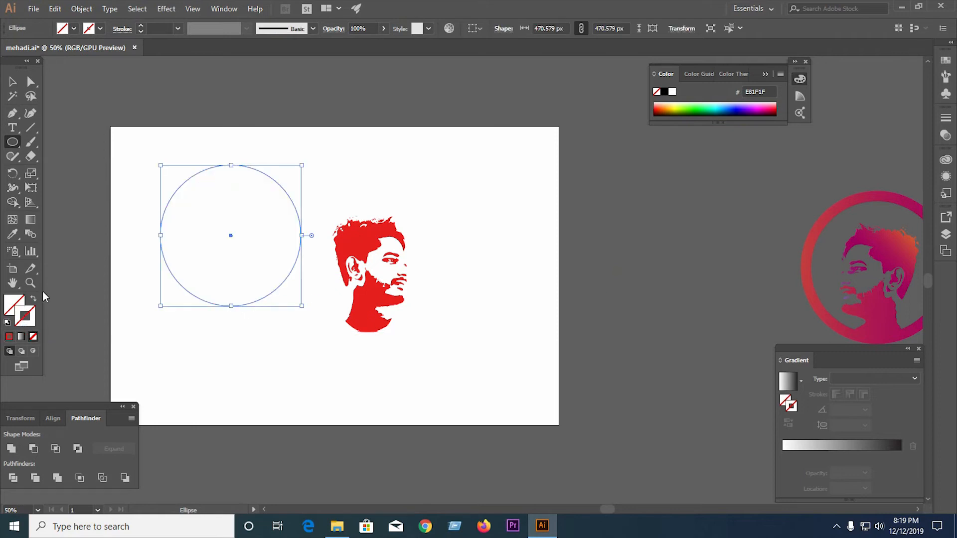
left_click(141, 27)
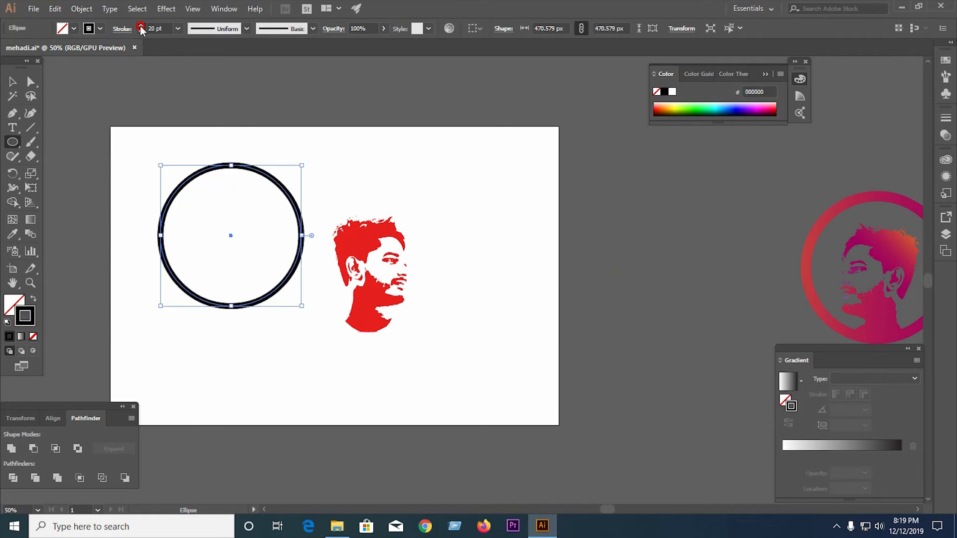
left_click(120, 133)
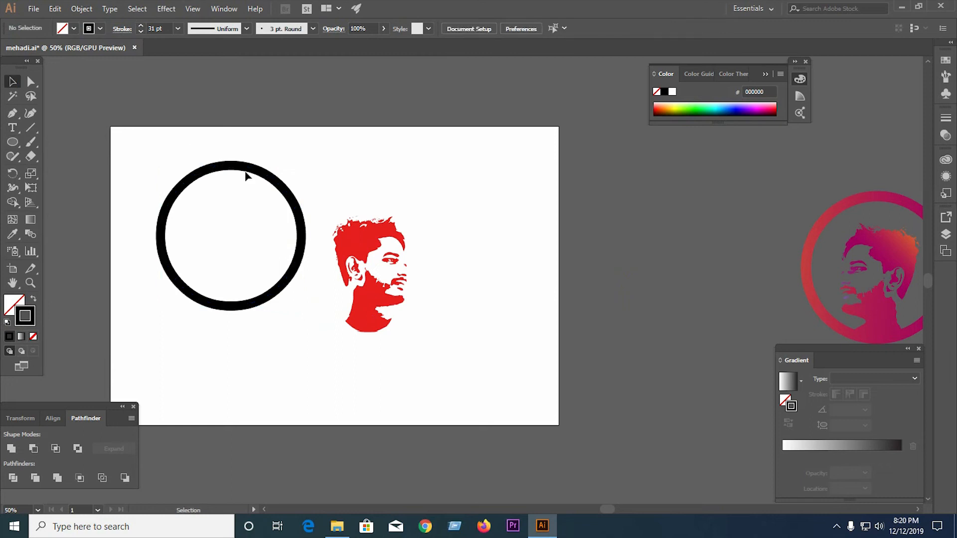
Step: Expand the circle's fill and stroke into a ring shape and move it around the portrait
left_click(252, 171)
left_click(81, 8)
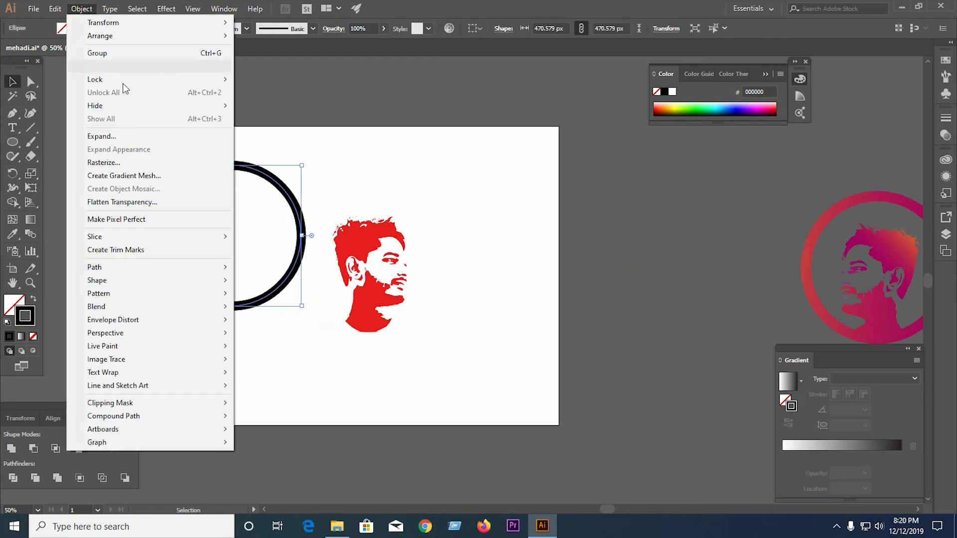
left_click(114, 138)
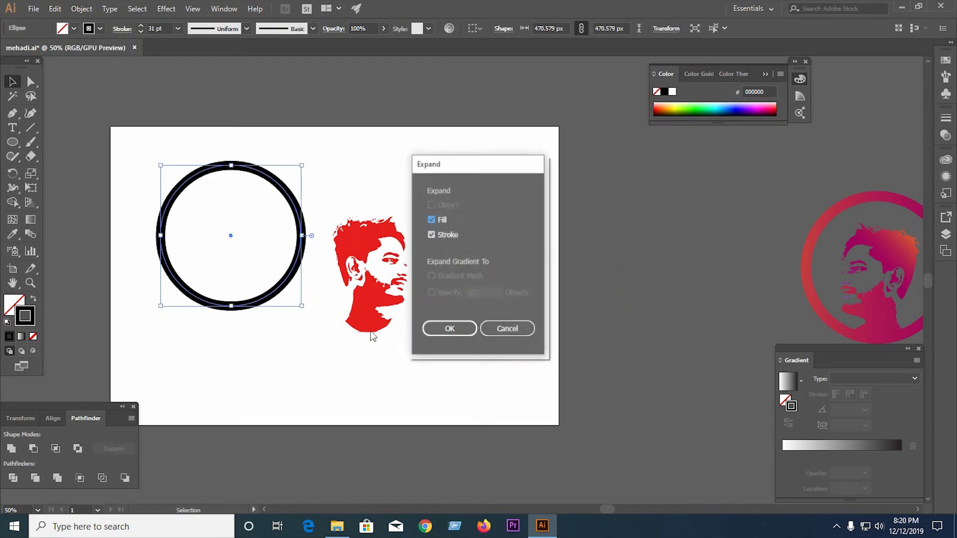
left_click(444, 327)
left_click_drag(277, 299, 405, 325)
Step: Reflect a copy of the portrait group across the vertical axis and delete the original so the face looks the other way
scroll(377, 334, "up", 1)
left_click(384, 280)
right_click(384, 282)
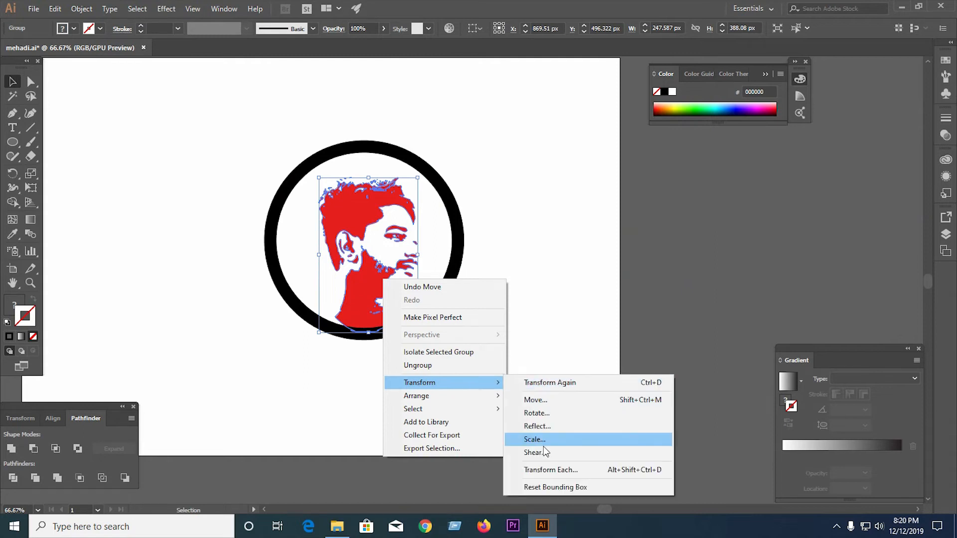
left_click(550, 425)
left_click(522, 325)
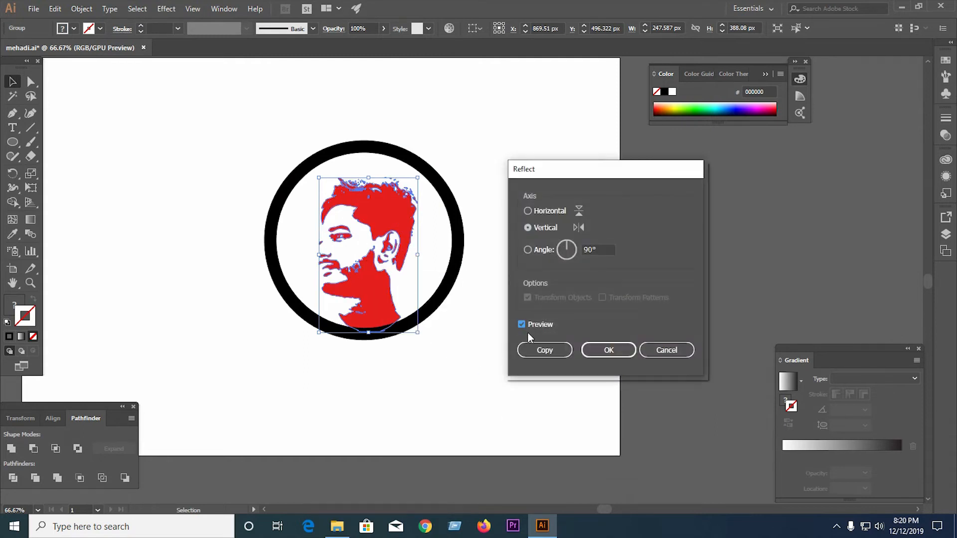
left_click(529, 351)
left_click(496, 329)
left_click_drag(408, 288, 573, 285)
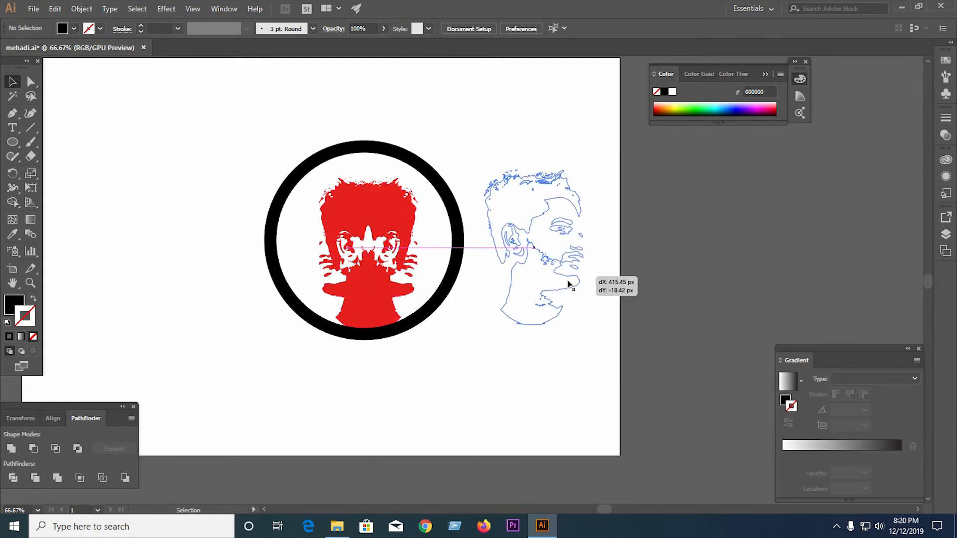
key("Delete")
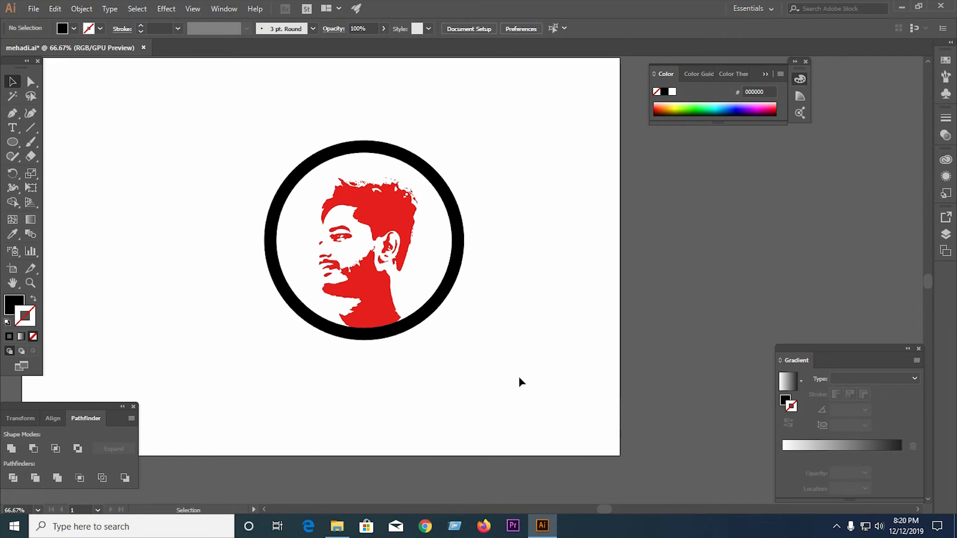
Step: Reposition the portrait and the ring so the base of the neck overlaps the ring's lower edge
scroll(396, 304, "up", 2)
scroll(364, 326, "down", 1)
left_click(362, 324)
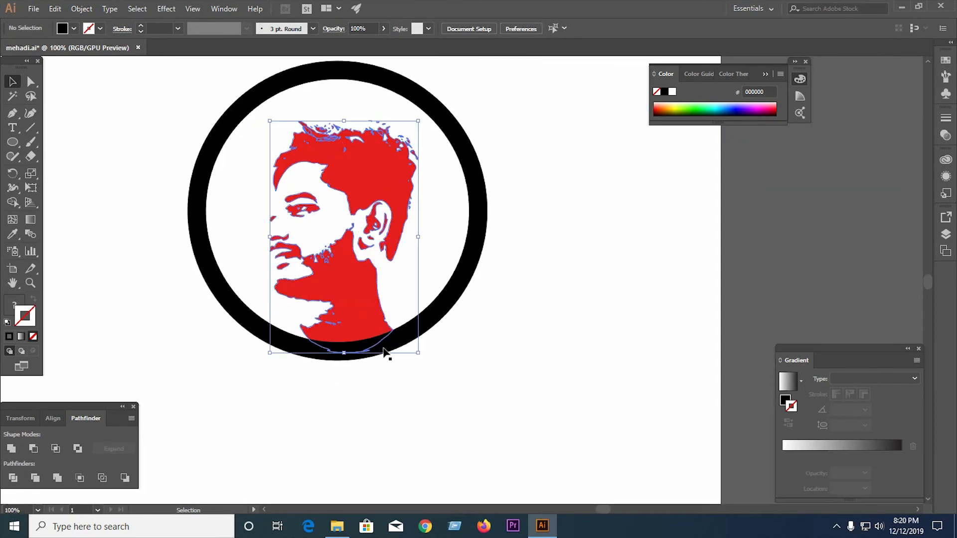
mouse_move(372, 335)
left_mouse_down()
mouse_move(384, 335)
mouse_move(367, 345)
left_mouse_up()
left_click_drag(267, 133, 264, 129)
left_click_drag(439, 299, 438, 310)
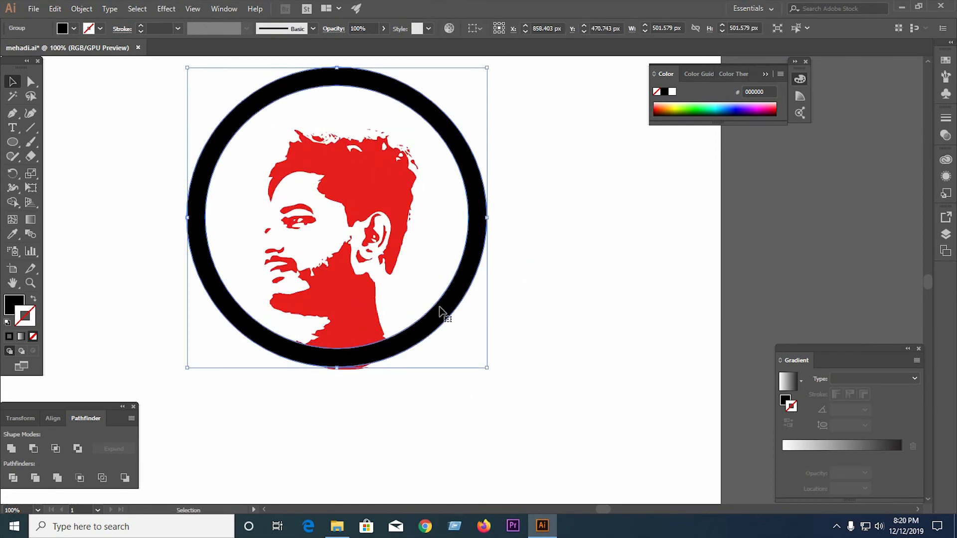
left_click(504, 391)
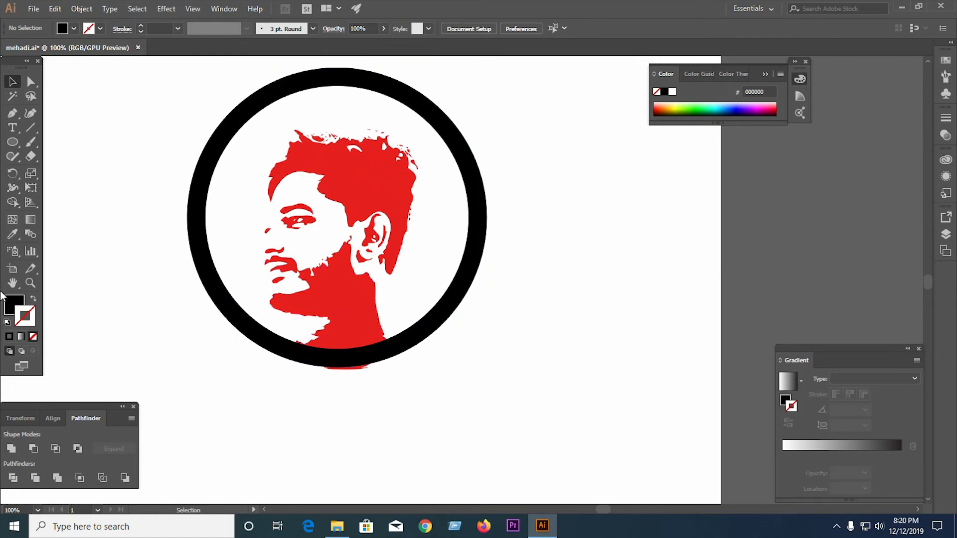
Step: Draw a line about 112.5 × 25 px across the neck, divide the portrait with it and ungroup the pieces
left_click(31, 132)
scroll(362, 335, "up", 2)
left_click_drag(290, 306, 424, 277)
key("v")
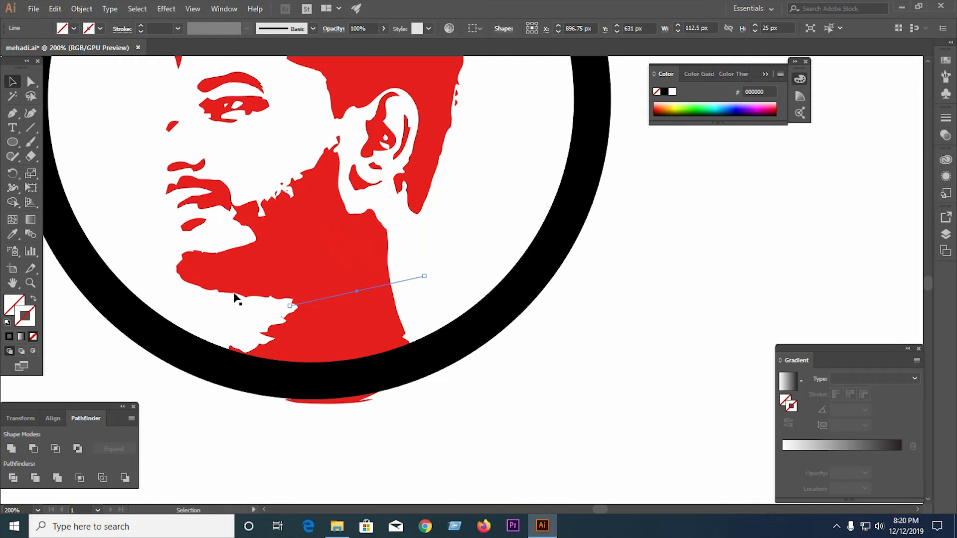
left_click(314, 316, "shift")
left_click(13, 478)
right_click(339, 301)
left_click(369, 387)
left_click(371, 344)
Step: Try to smooth the jagged front edge of the neck with a closed red patch drawn with the Pen tool
left_click(11, 116)
left_click(296, 305)
left_click(256, 333)
left_click(231, 346)
left_click(204, 357)
left_click_drag(178, 363, 177, 363)
left_click(231, 346)
left_click(247, 368)
left_click(306, 375)
left_click(346, 366)
left_click(366, 342)
left_click(353, 308)
left_click(337, 292)
left_click(296, 305)
left_click(13, 82)
left_click(222, 320)
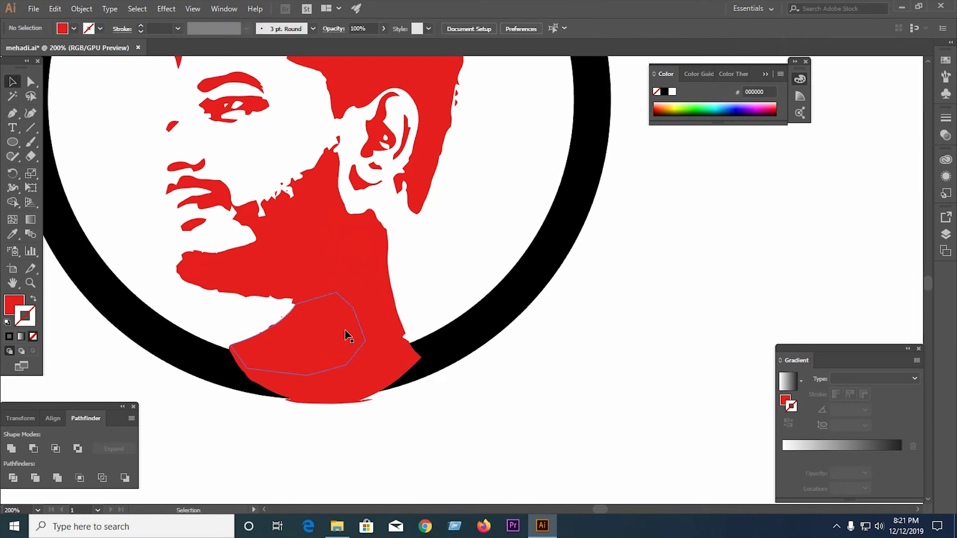
Step: Undo the red patch drawn over the front edge of the neck
scroll(425, 399, "down", 3)
scroll(379, 391, "up", 5)
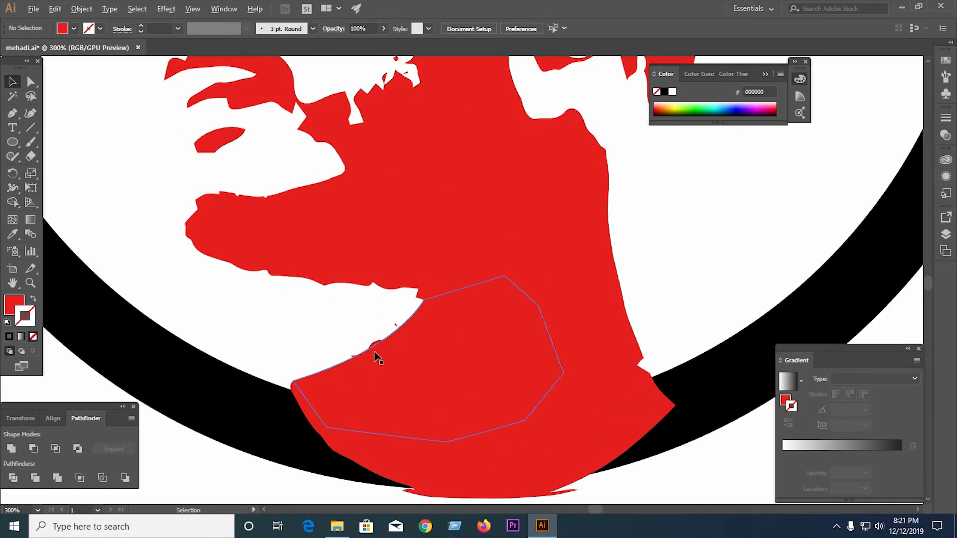
left_click(375, 375, "ctrl")
left_click_drag(375, 355, 398, 324)
left_click(423, 299)
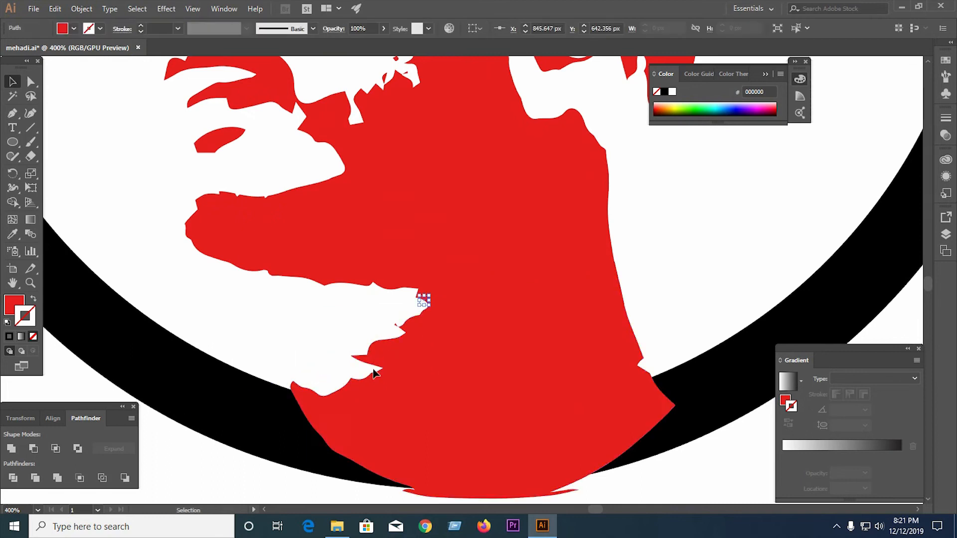
left_click_drag(333, 358, 374, 376)
key("ctrl+z")
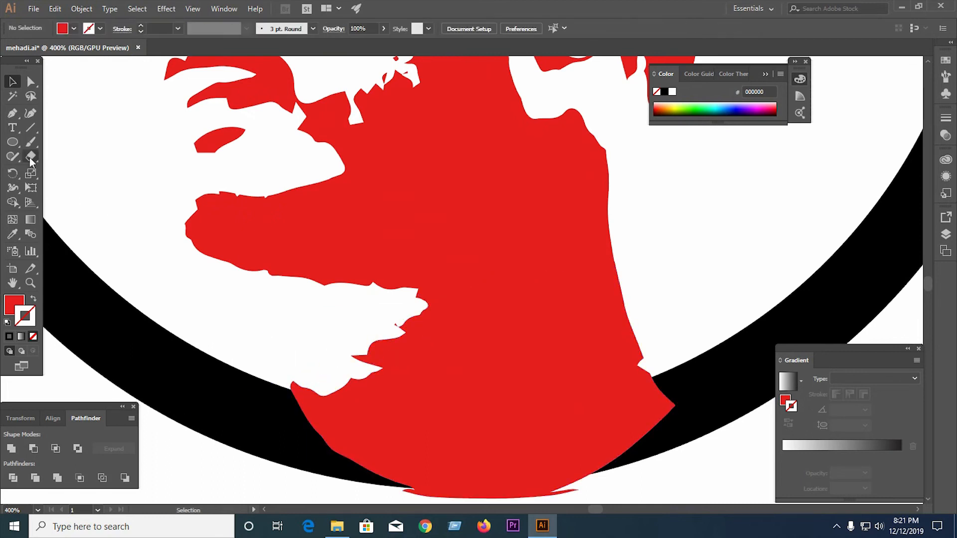
Step: Smooth the jagged front edge of the neck with the Eraser tool
left_click(31, 156)
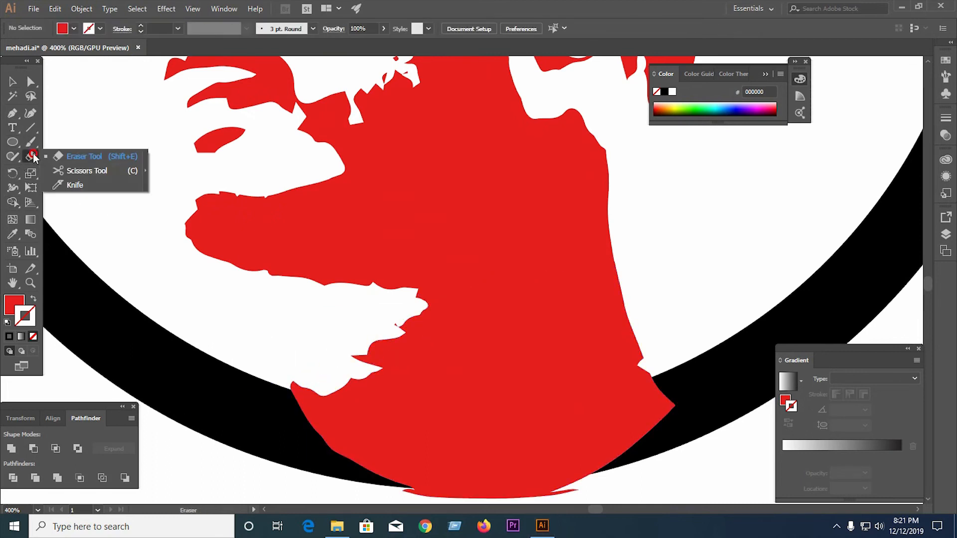
left_click(65, 155)
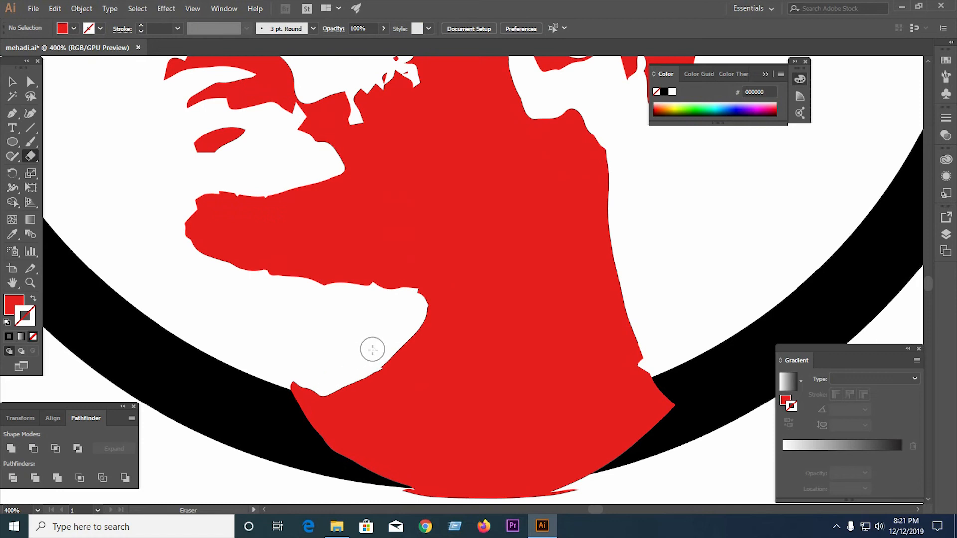
key("ctrl+1")
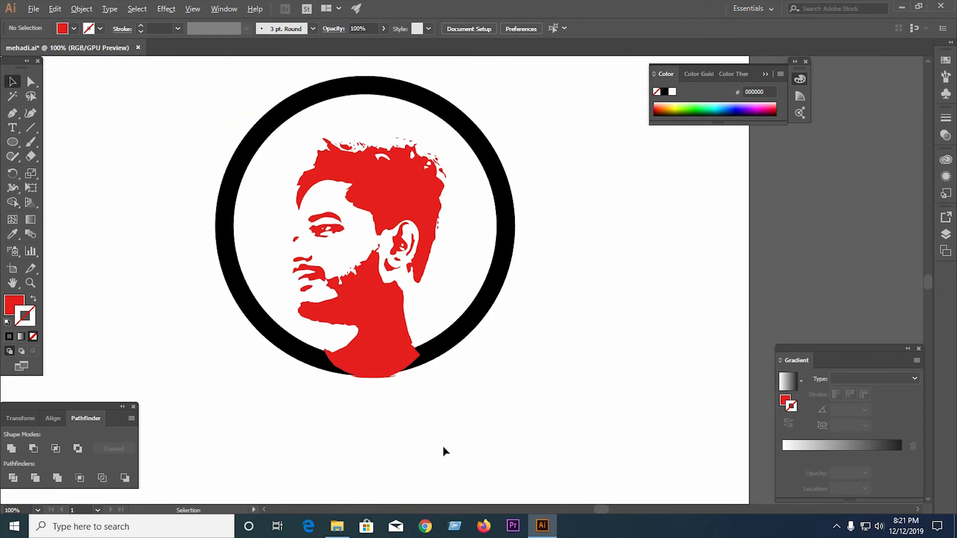
Step: Divide the neck and ring where they overlap, ungroup the result and delete the piece sticking out below the ring
left_click_drag(382, 319, 392, 327)
left_click(153, 451)
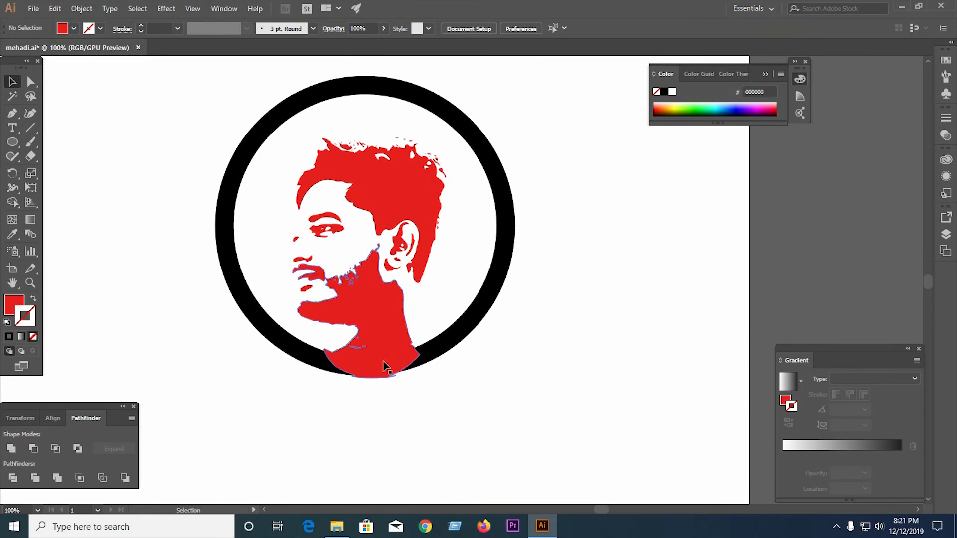
left_click_drag(432, 387, 332, 316)
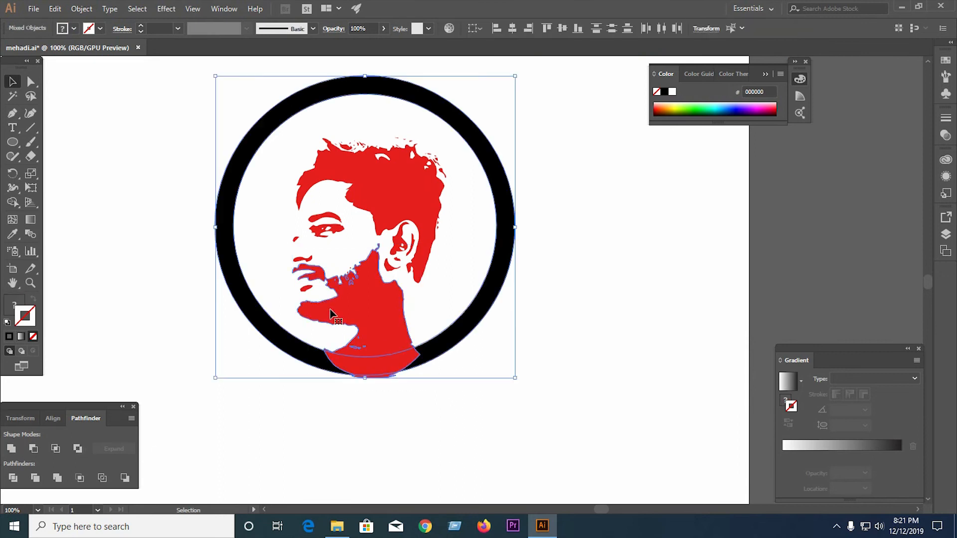
left_click(17, 475)
right_click(391, 328)
left_click(403, 413)
left_click(388, 381)
key("Delete")
Step: Try to unite the neck and ring pieces into one shape
left_click_drag(323, 320, 319, 318)
left_click(12, 448)
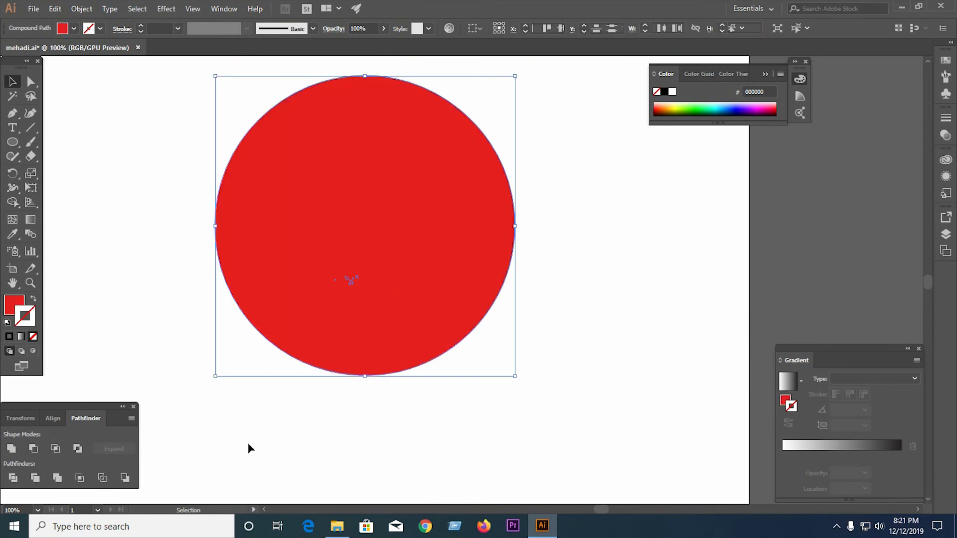
key("ctrl+z")
Step: Fill the whole portrait and ring with one dark gray and delete the leftover piece covering the ring's interior
left_click(507, 406)
left_click_drag(507, 405, 182, 111)
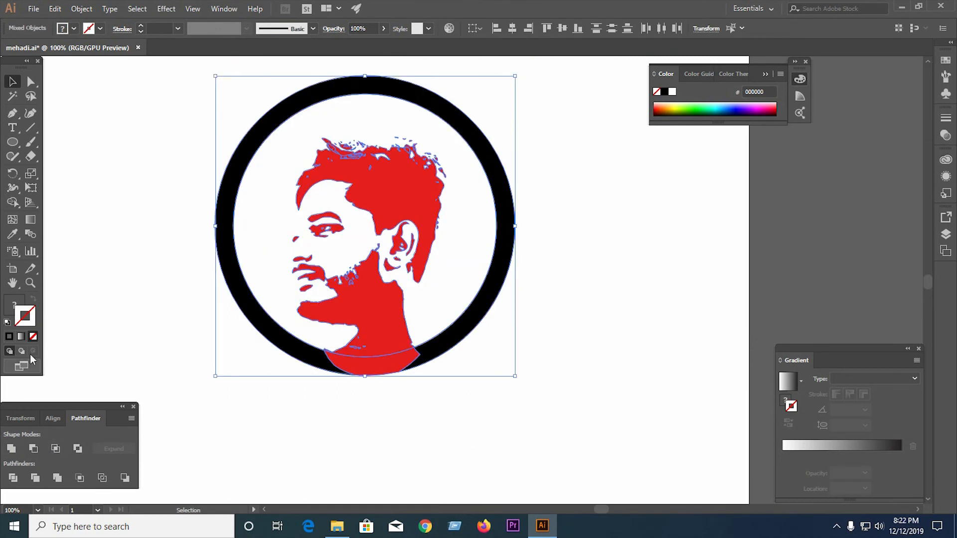
double_click(15, 310)
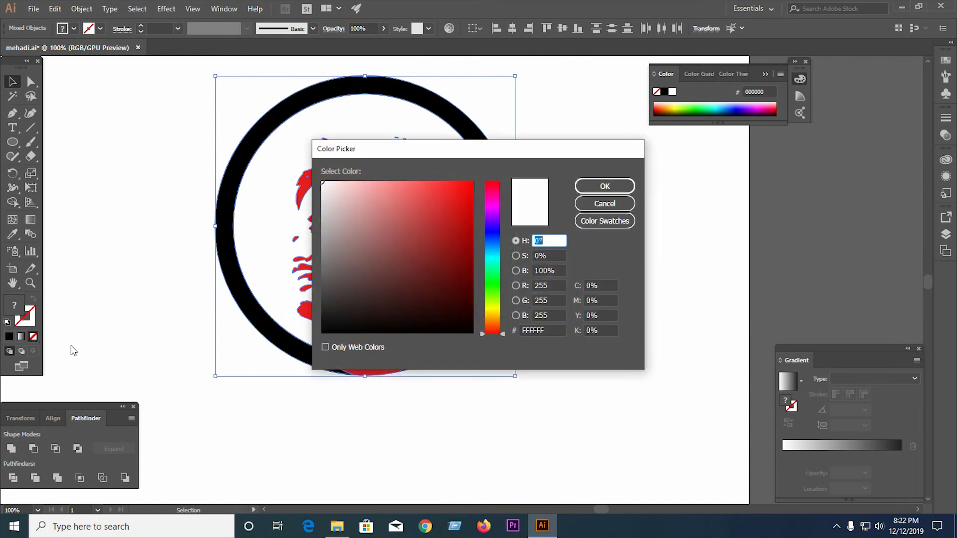
key("Return")
left_click(610, 311)
left_click(468, 283)
key("Delete")
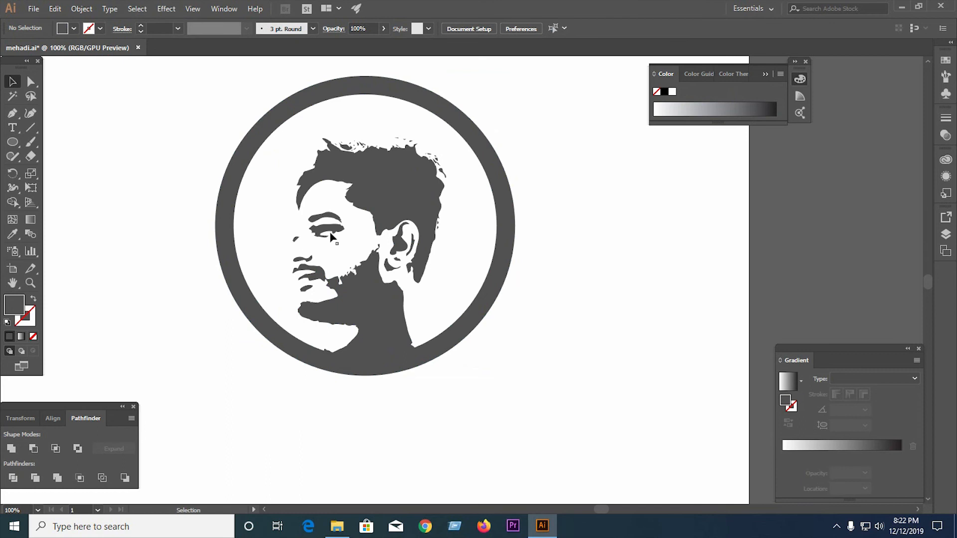
Step: Delete the small extra pieces filling the highlights of the eye
scroll(331, 236, "up", 5)
left_click_drag(352, 230, 305, 208)
key("Delete")
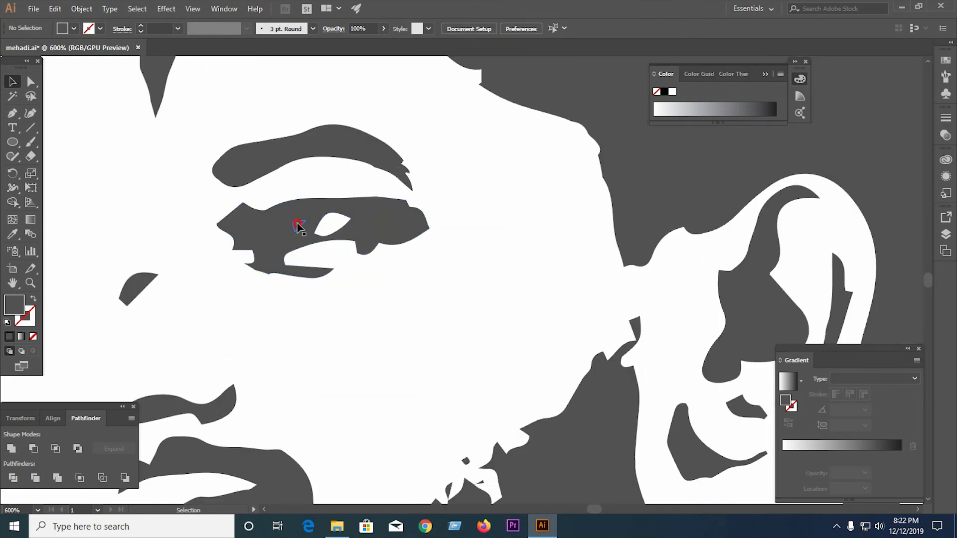
scroll(366, 300, "down", 5)
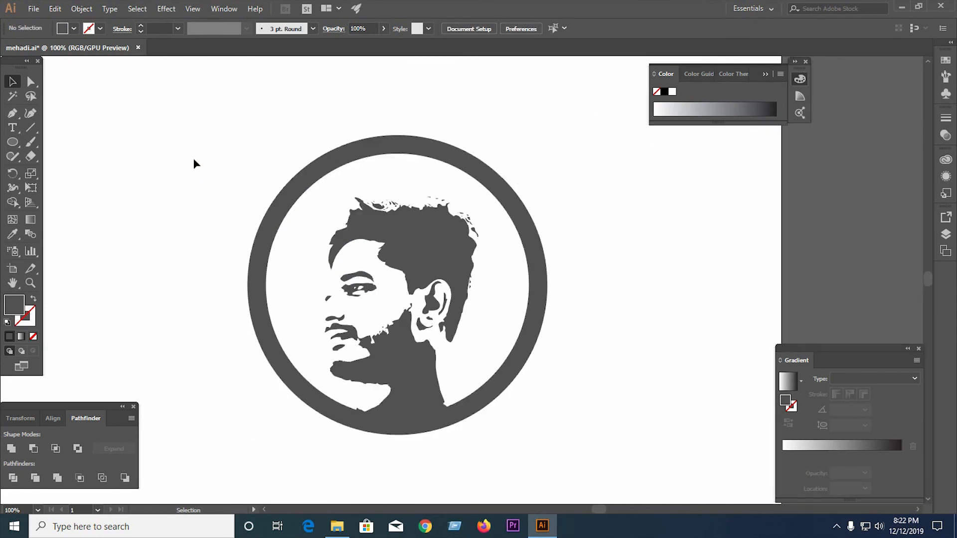
Step: Move the stray anchor points where both sides of the neck meet the ring to clean up the joints
scroll(364, 408, "up", 8)
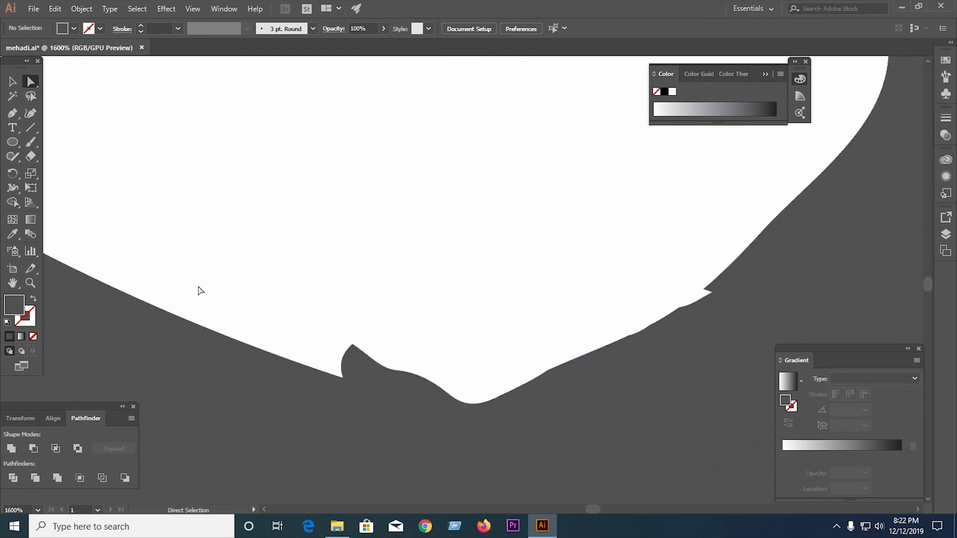
left_click(352, 357)
left_click_drag(353, 362, 363, 452)
left_click_drag(396, 370, 404, 449)
left_click_drag(450, 397, 457, 453)
mouse_move(713, 293)
left_mouse_down()
mouse_move(704, 293)
mouse_move(723, 280)
left_mouse_up()
scroll(373, 299, "down", 4)
scroll(713, 293, "up", 4)
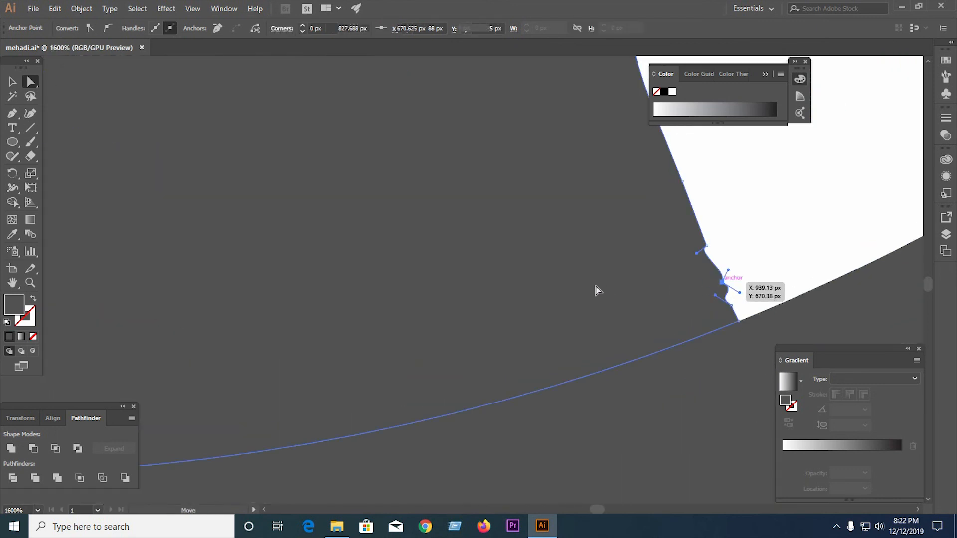
scroll(595, 288, "down", 4)
left_click(12, 81)
left_click(204, 222)
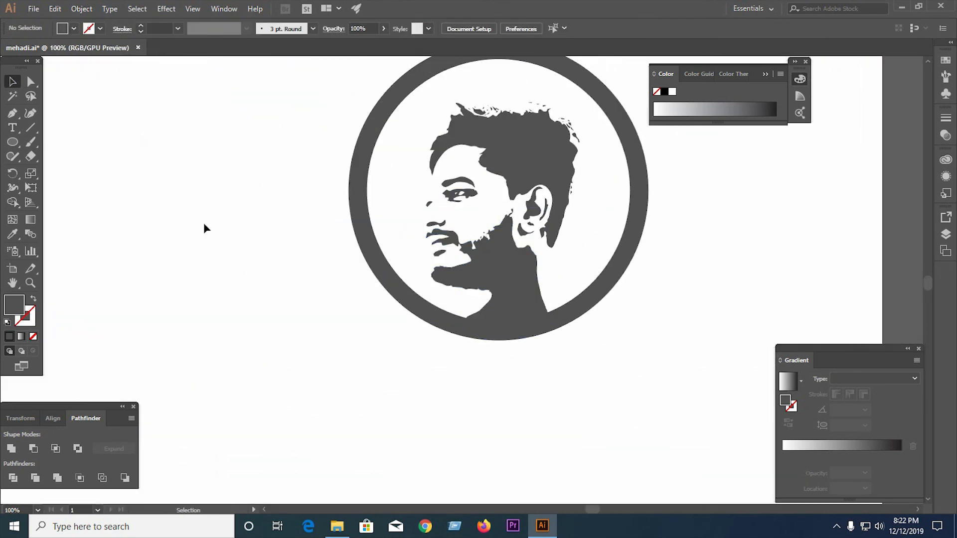
Step: Select the ring and portrait together and group them
scroll(284, 345, "down", 3)
scroll(267, 178, "up", 3)
scroll(170, 184, "down", 2)
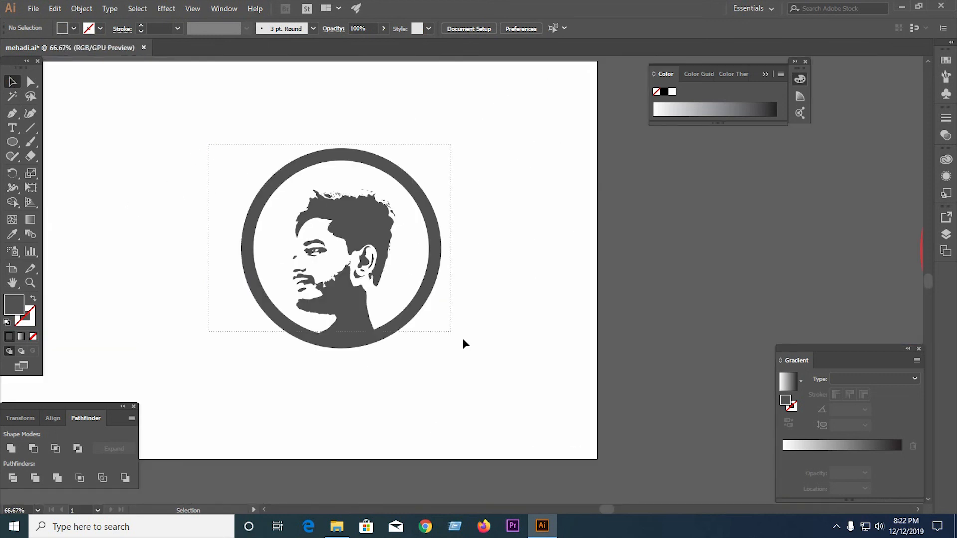
key("ctrl+a")
left_click(188, 348)
scroll(375, 390, "down", 2)
Step: Apply the sample logo's gradient to the grouped gray logo with the Eyedropper tool
left_click(351, 364)
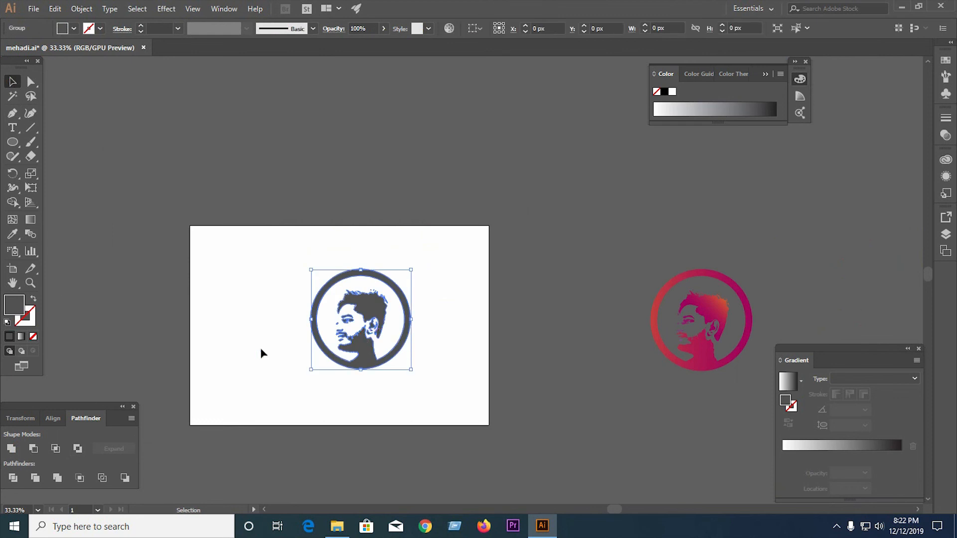
left_click(703, 322)
left_click(12, 81)
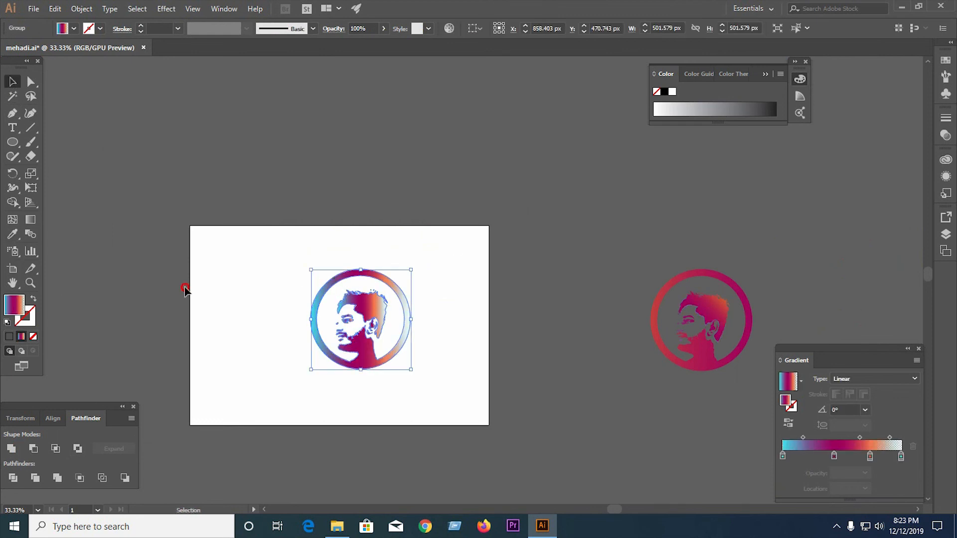
left_click(447, 370)
Step: Redraw the logo's linear gradient diagonally from upper left to lower right at about -46.5° with the Gradient tool
scroll(405, 352, "up", 2)
left_click(325, 270)
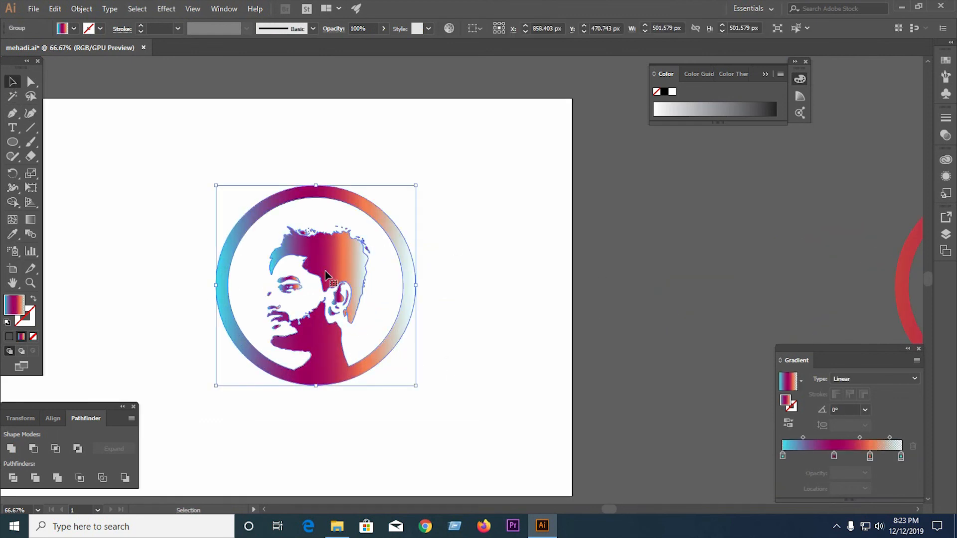
left_click(29, 221)
left_click_drag(216, 229, 437, 406)
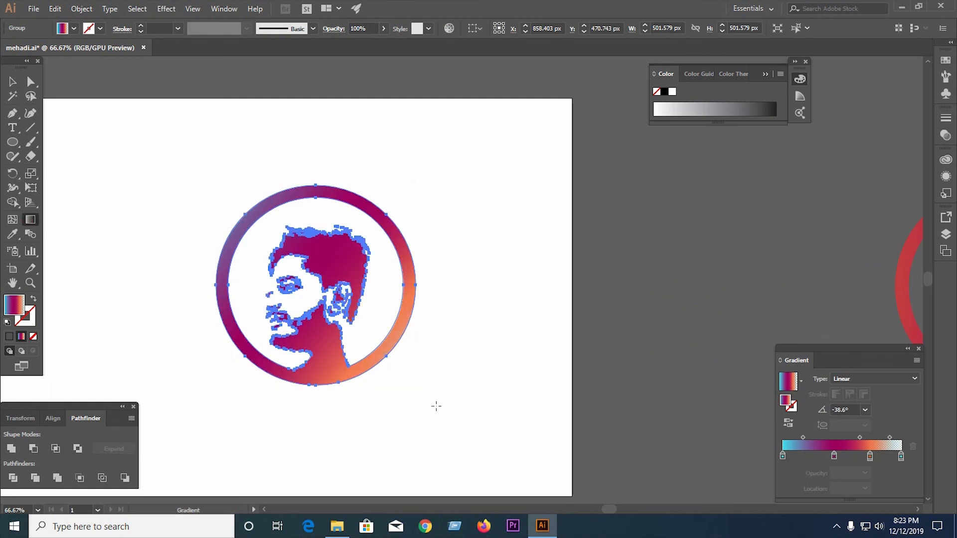
left_click_drag(159, 152, 434, 438)
key("v")
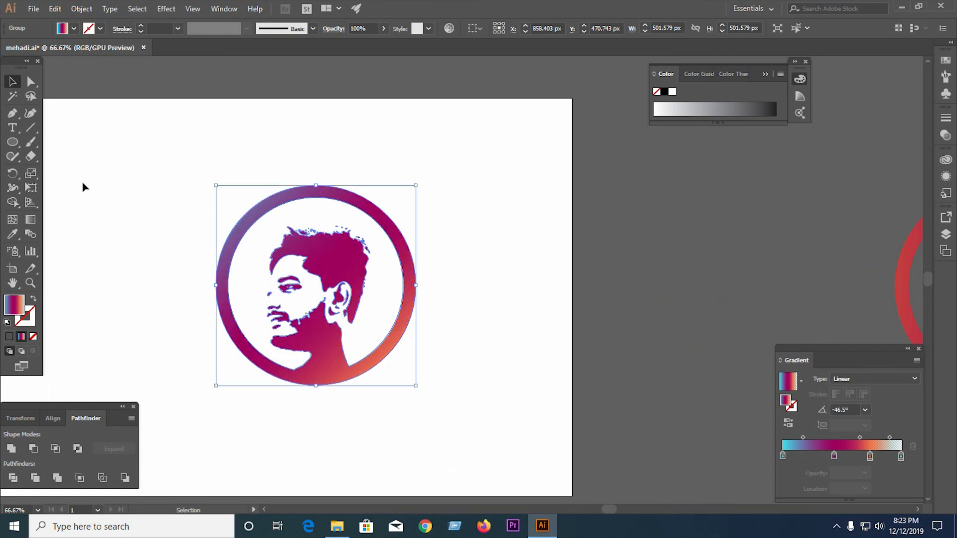
Step: Shift the finished logo slightly to the left on the artboard, deselect it and check it up close
left_click(165, 275)
scroll(454, 374, "down", 2)
mouse_move(390, 353)
left_mouse_down()
mouse_move(369, 349)
mouse_move(372, 357)
left_mouse_up()
left_click(435, 350)
scroll(376, 366, "up", 2)
scroll(359, 344, "up", 2)
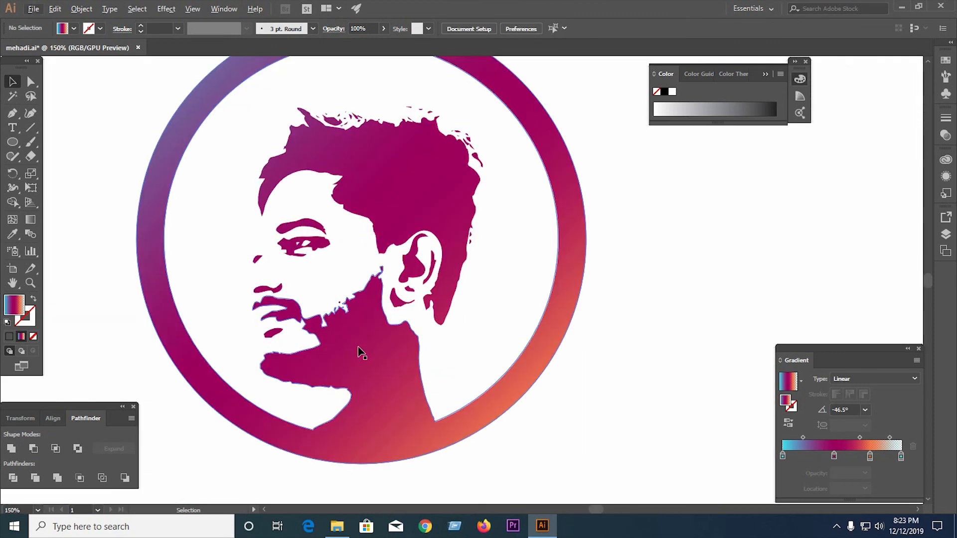